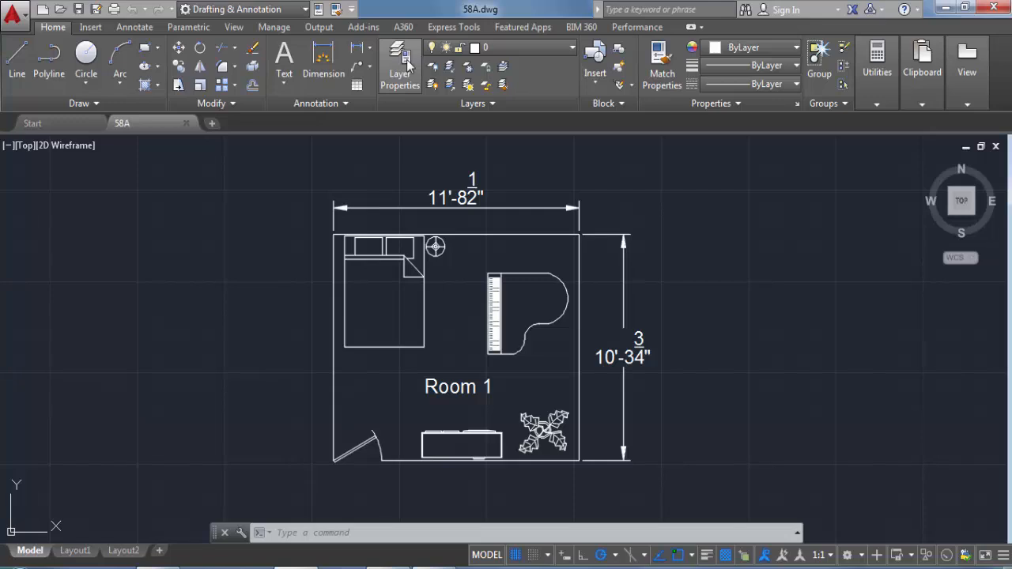
Open the Layer Properties Manager widened enough to show its Description column, and set it to auto-hide
{"action": "left_click", "coordinate": [403, 65]}
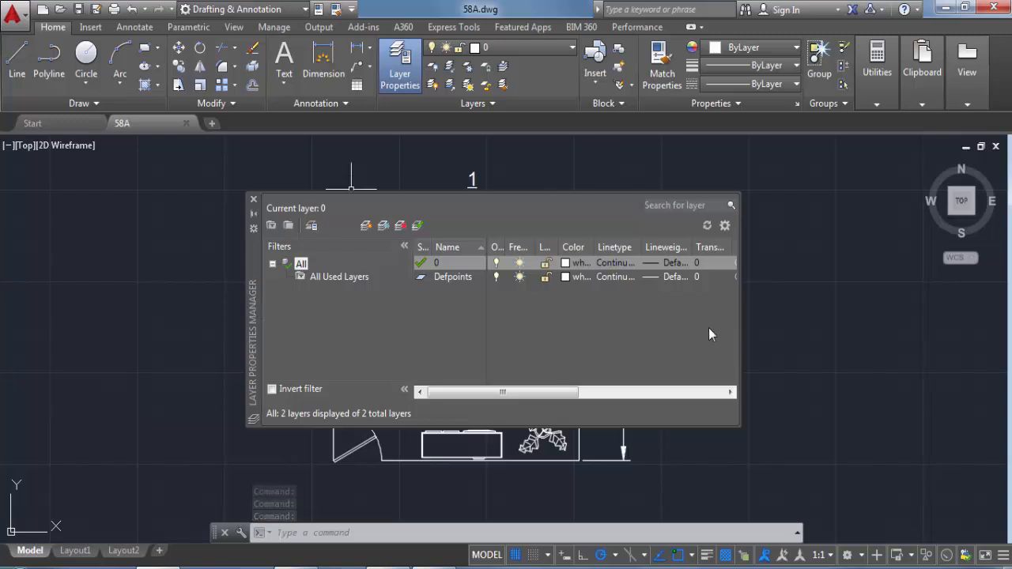
{"action": "left_click_drag", "start_coordinate": [743, 291], "coordinate": [873, 299]}
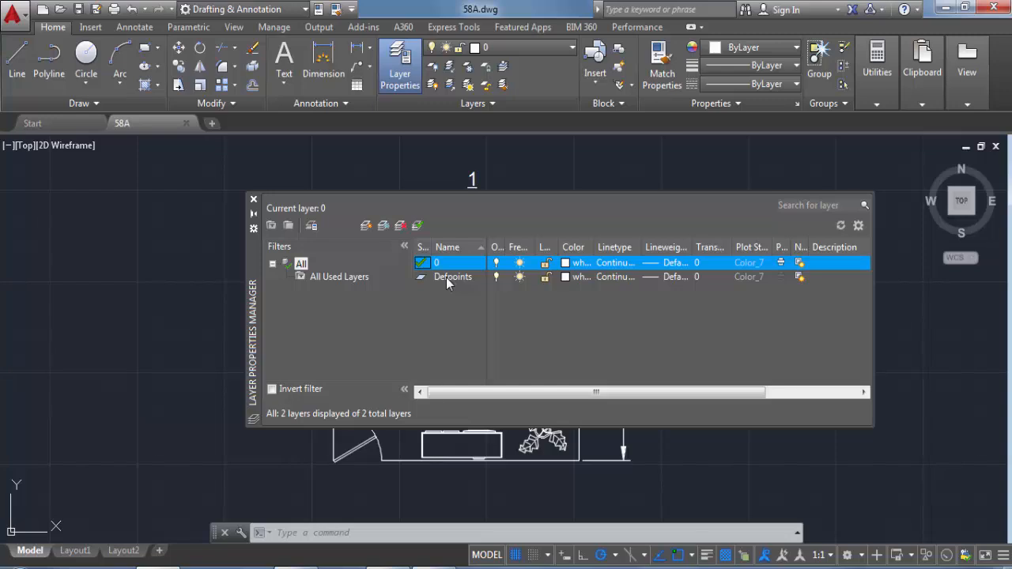
{"action": "left_click", "coordinate": [254, 213]}
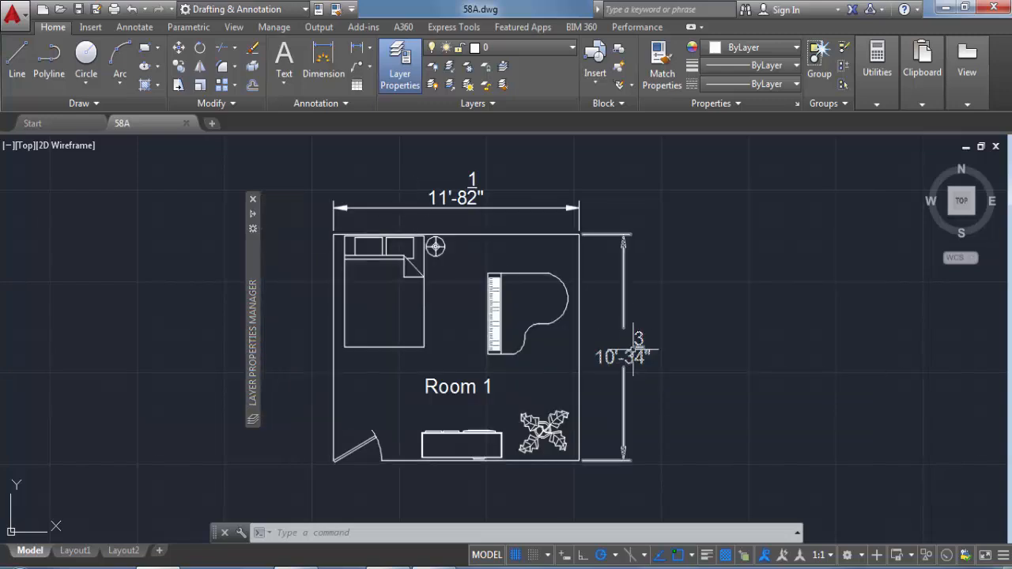
Hide the On column in the layer list and restore it
{"action": "mouse_move", "coordinate": [251, 224]}
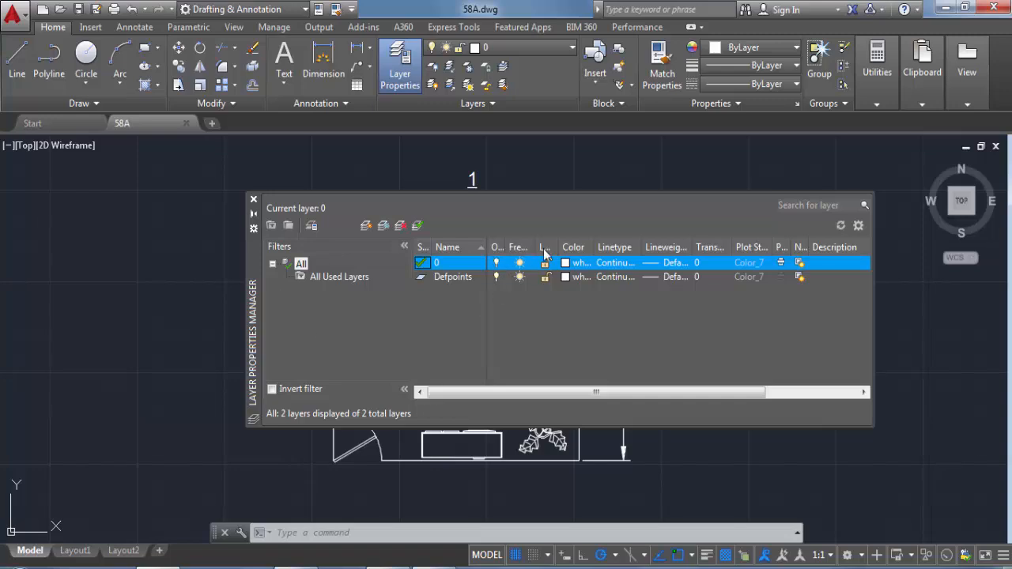
{"action": "right_click", "coordinate": [574, 251]}
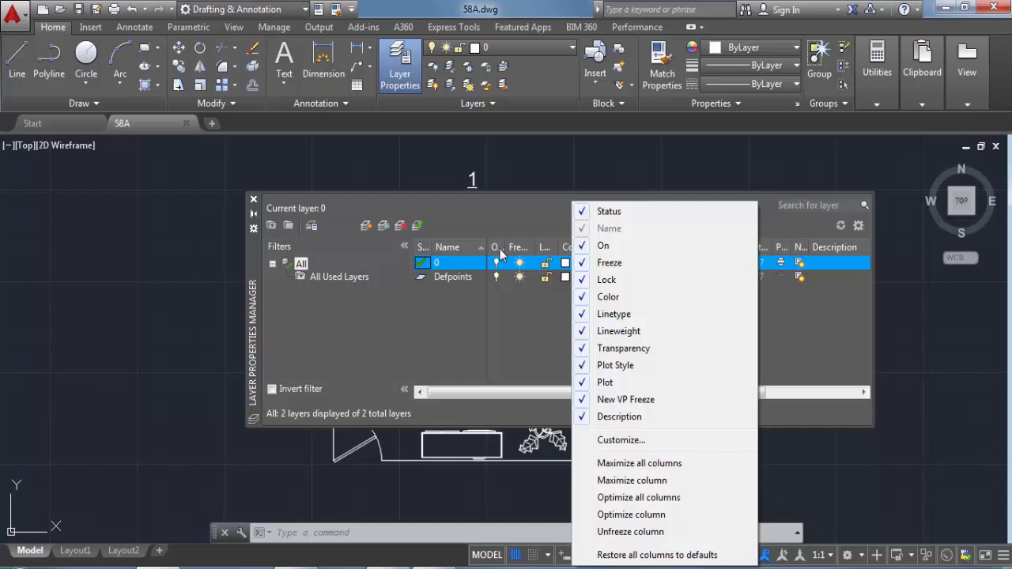
{"action": "left_click", "coordinate": [605, 246]}
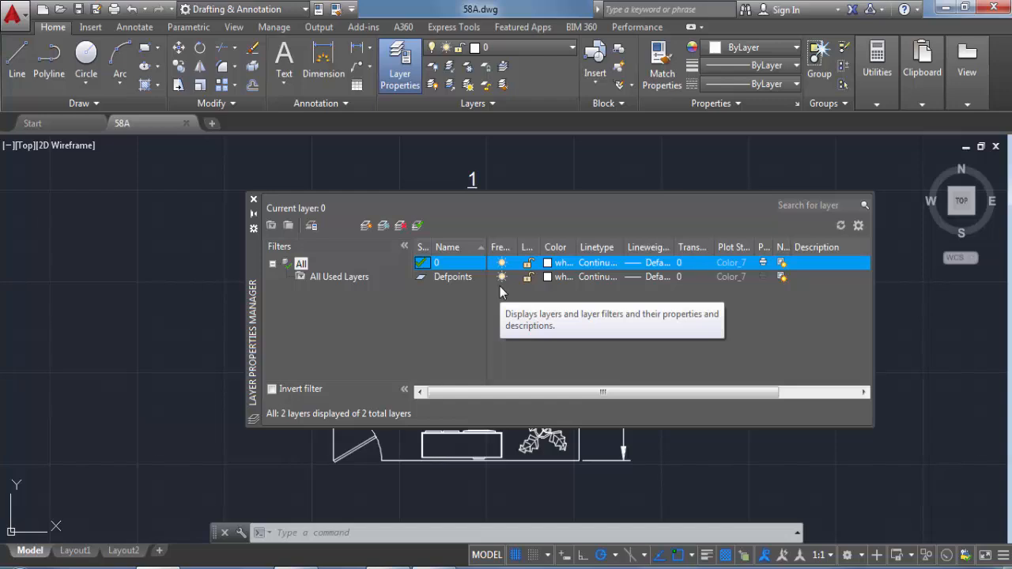
{"action": "right_click", "coordinate": [503, 251]}
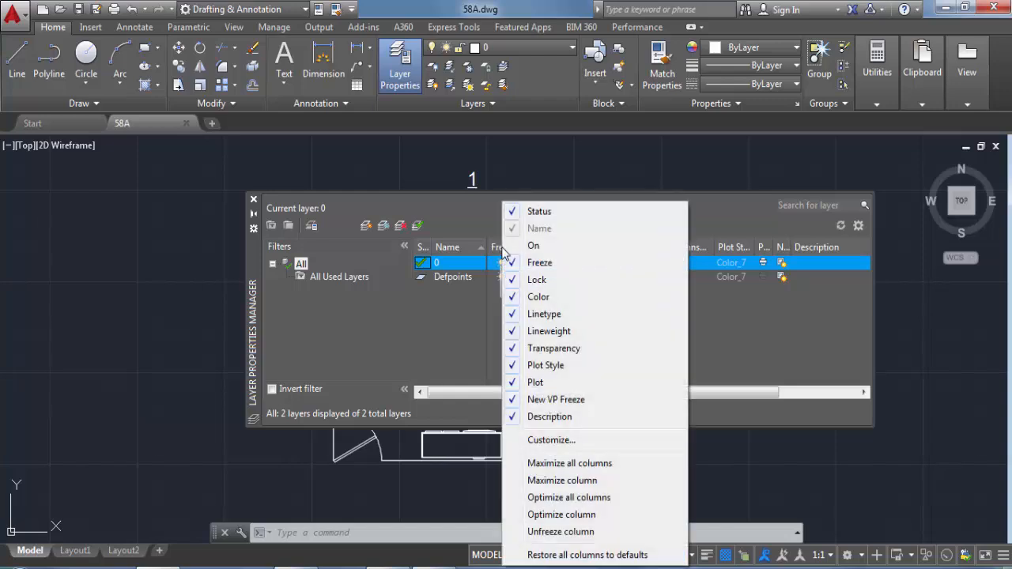
{"action": "left_click", "coordinate": [521, 244]}
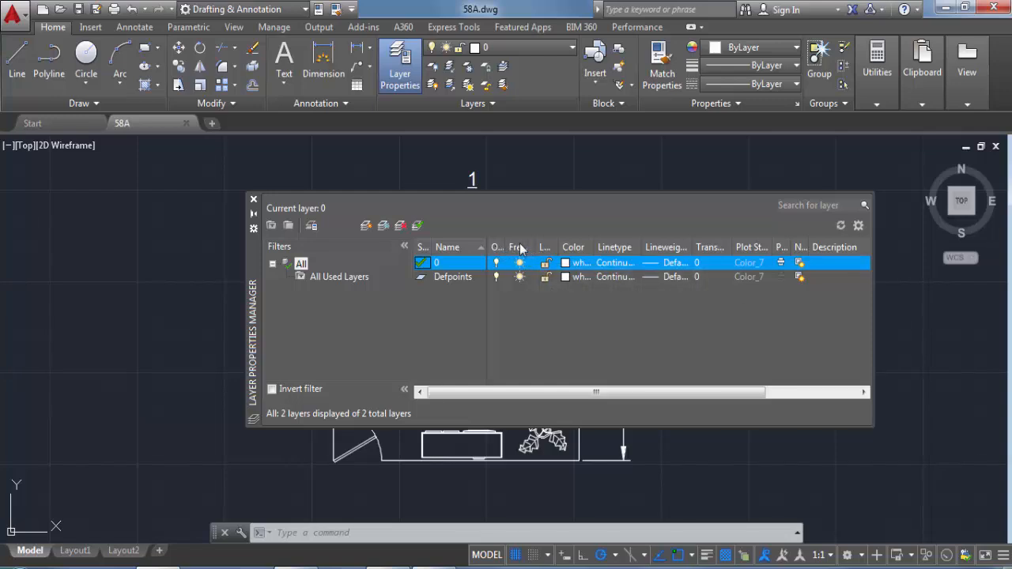
Maximize all columns in the layer list so that their full headings fit
{"action": "right_click", "coordinate": [521, 250]}
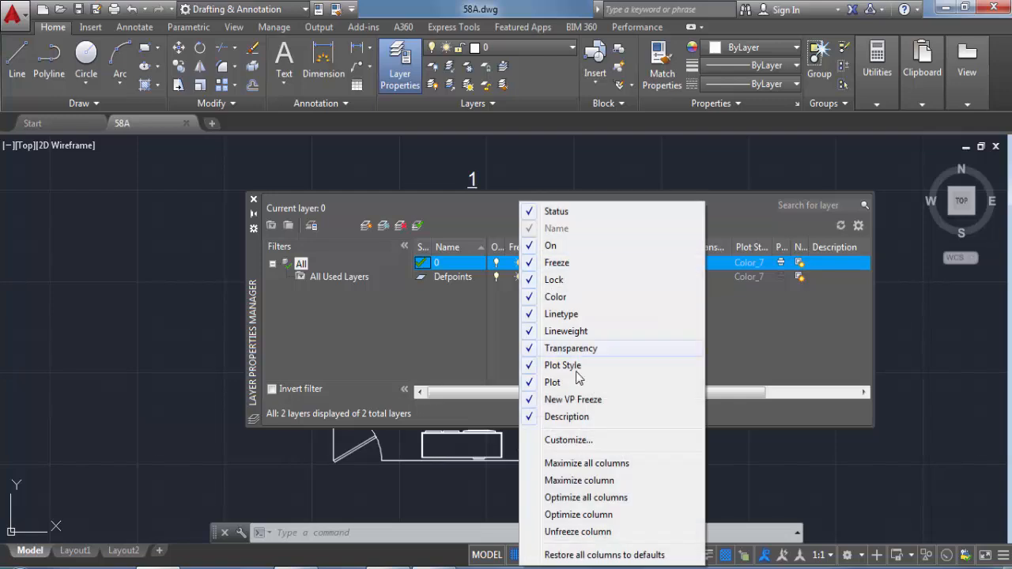
{"action": "left_click", "coordinate": [603, 466]}
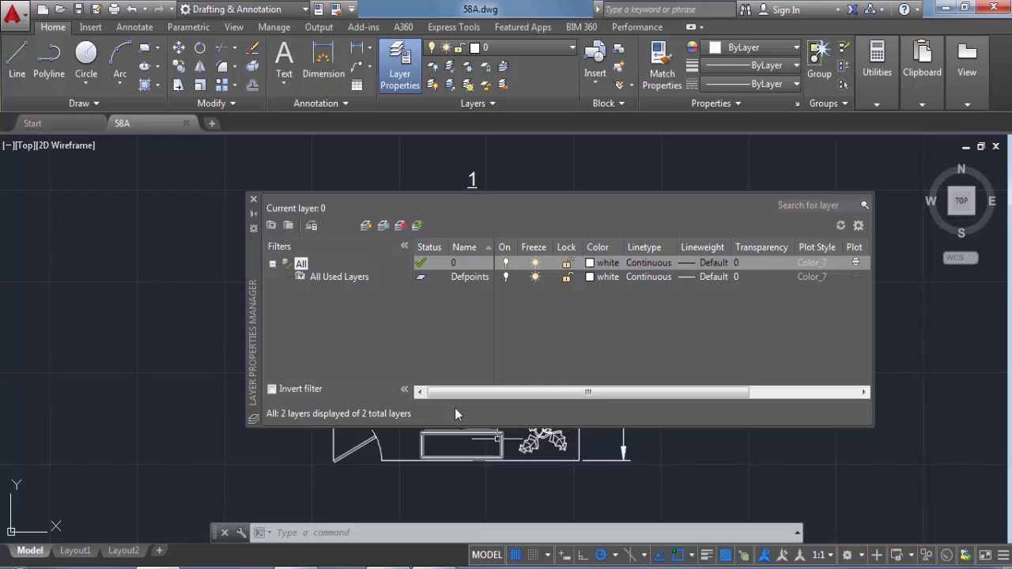
Create a new layer named Blocks and delete it again
{"action": "left_click", "coordinate": [366, 227]}
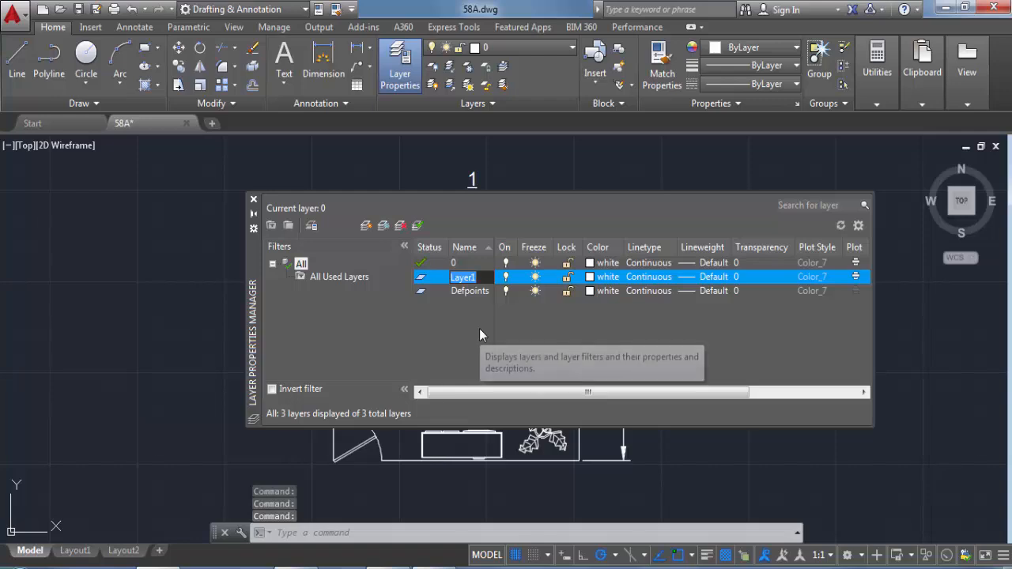
{"action": "type", "text": "Blocks"}
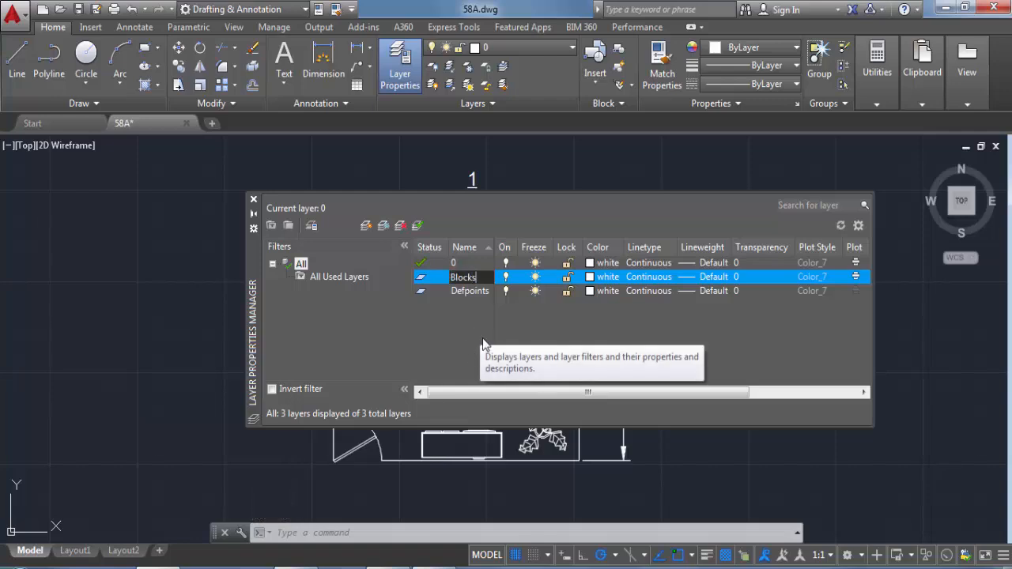
{"action": "key", "text": "Return"}
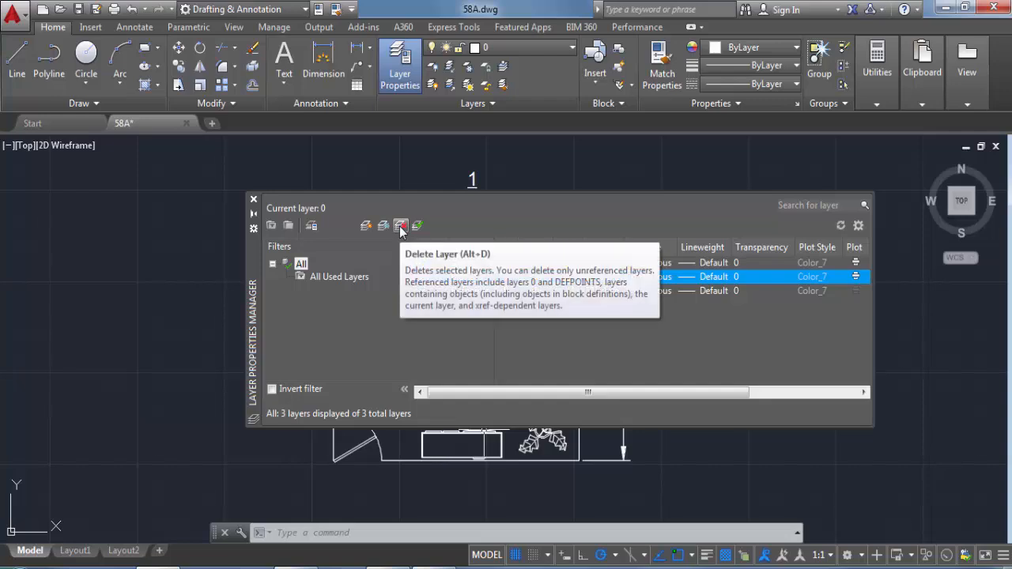
{"action": "left_click", "coordinate": [459, 278]}
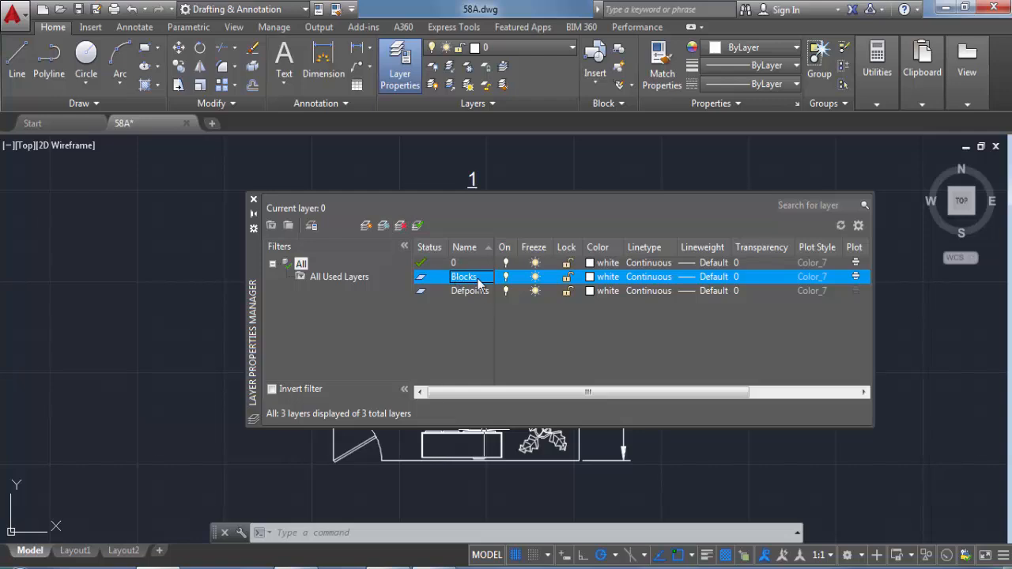
{"action": "left_click", "coordinate": [400, 227]}
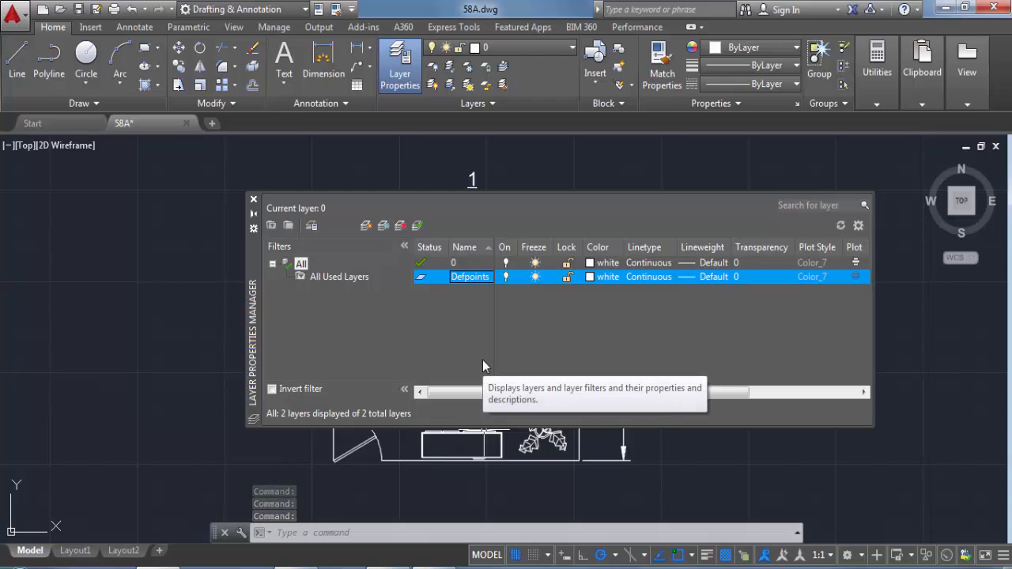
Try to delete layer 0 from the layer list
{"action": "left_click", "coordinate": [463, 264]}
{"action": "left_click", "coordinate": [475, 279]}
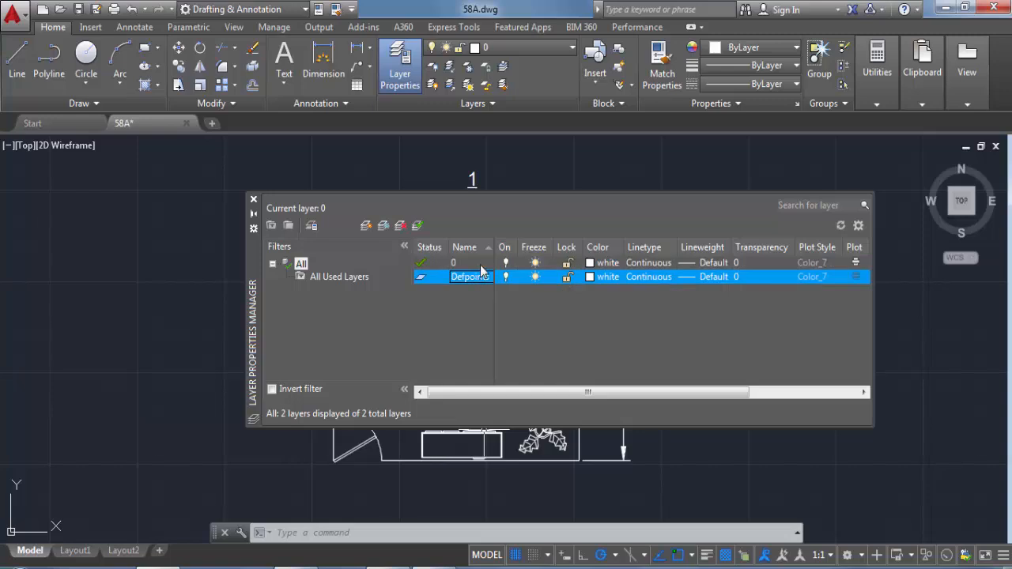
{"action": "left_click", "coordinate": [481, 265]}
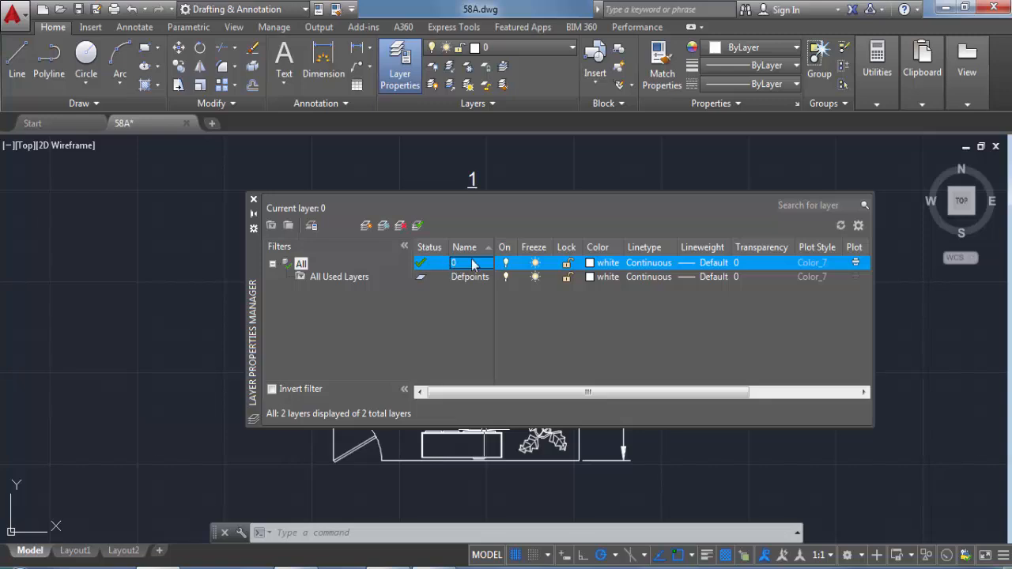
{"action": "left_click", "coordinate": [401, 227]}
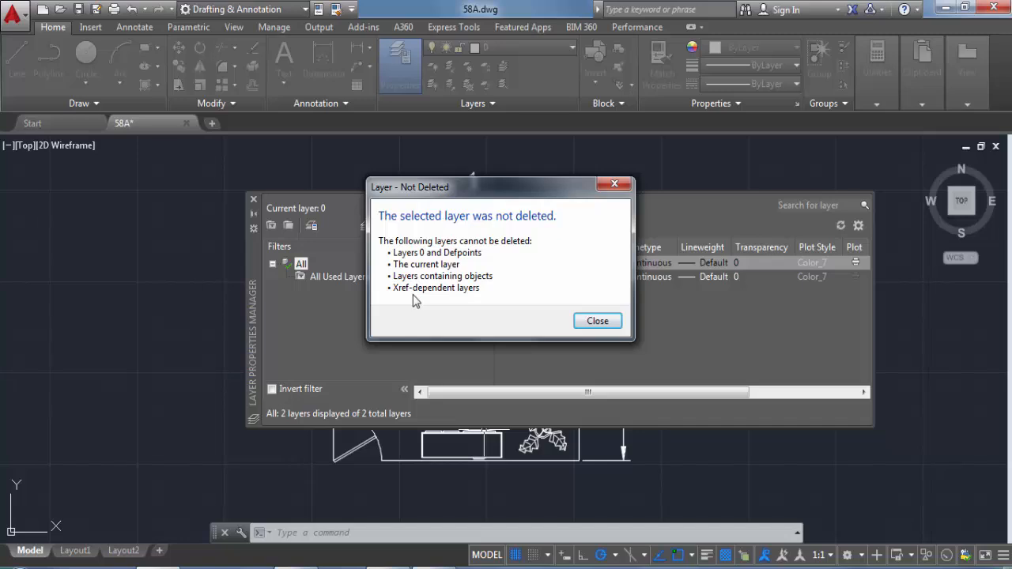
{"action": "left_click", "coordinate": [594, 322]}
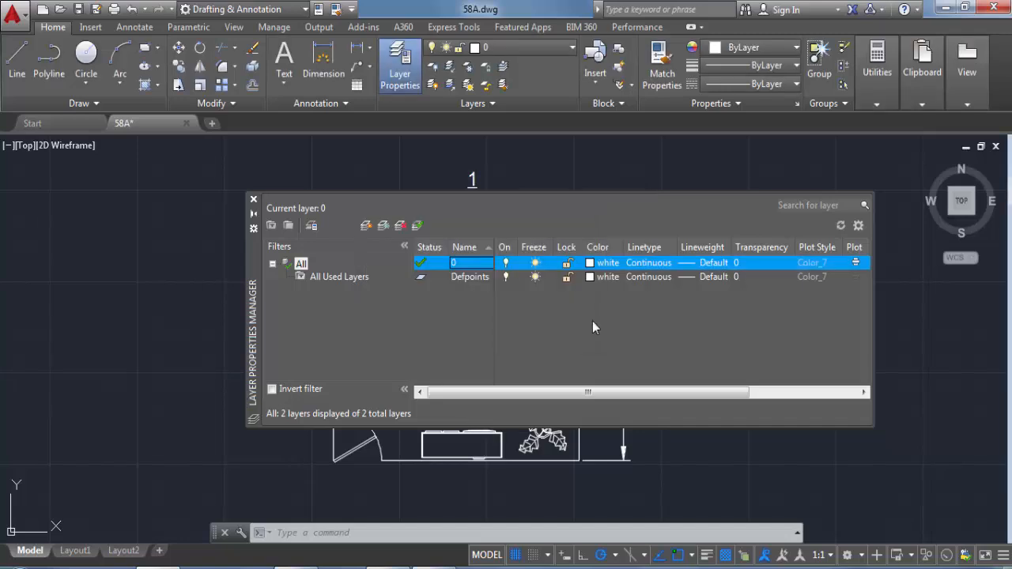
Create a new layer named Blocks and set its color to red
{"action": "left_click", "coordinate": [366, 226]}
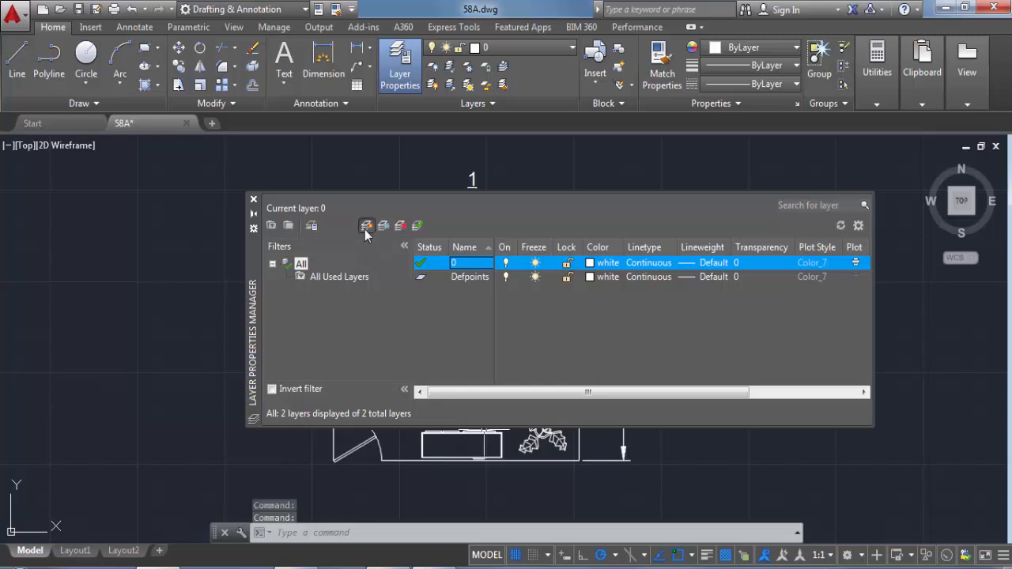
{"action": "type", "text": "Blocks"}
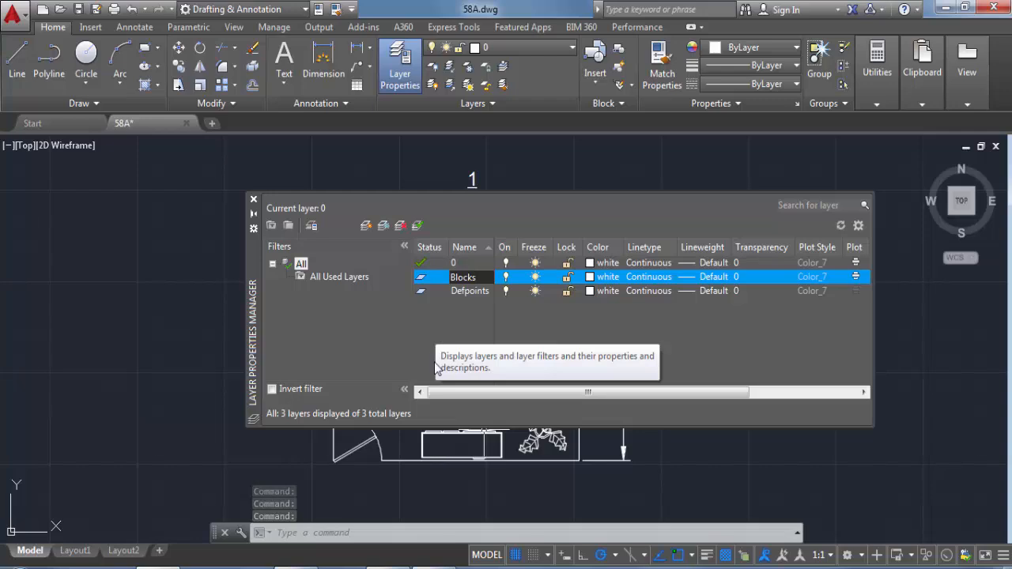
{"action": "key", "text": "Return"}
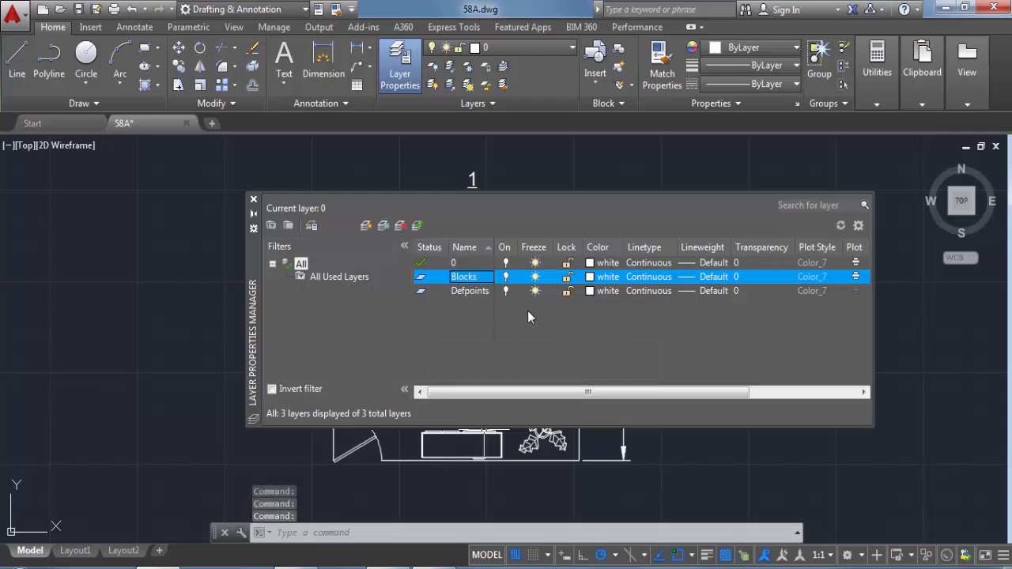
{"action": "left_click_drag", "start_coordinate": [254, 289], "coordinate": [147, 313]}
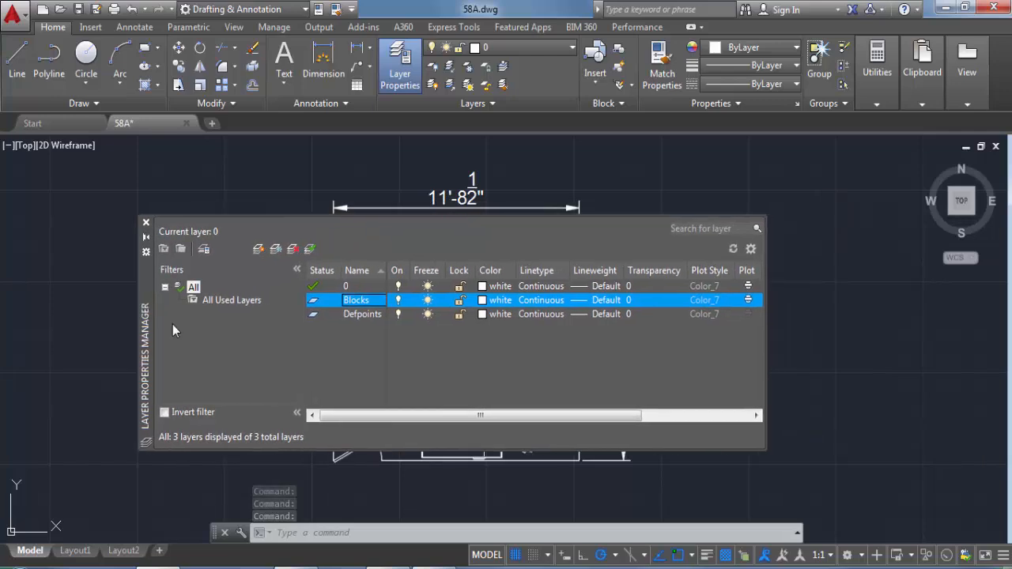
{"action": "left_click", "coordinate": [484, 300]}
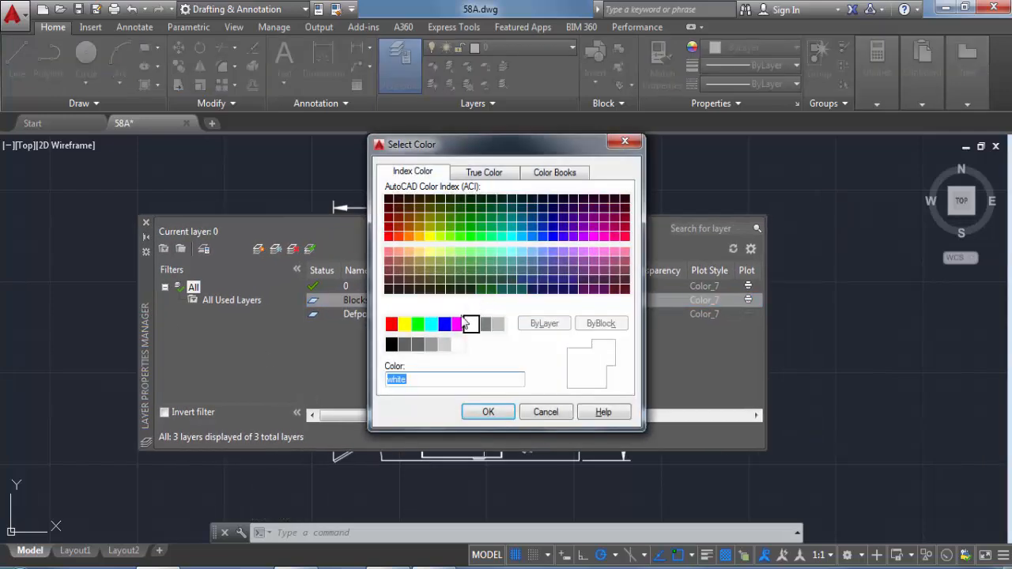
{"action": "left_click", "coordinate": [391, 324]}
{"action": "left_click", "coordinate": [489, 412]}
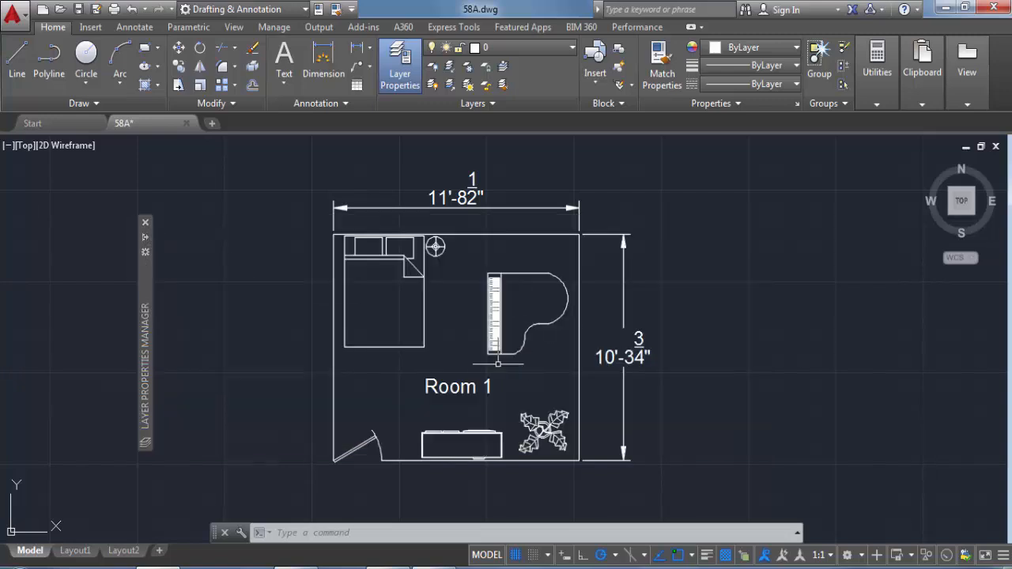
Assign the furniture, plant and door blocks inside the room to the Blocks layer, leaving out the Room 1 text
{"action": "left_click", "coordinate": [544, 452]}
{"action": "left_click", "coordinate": [363, 241]}
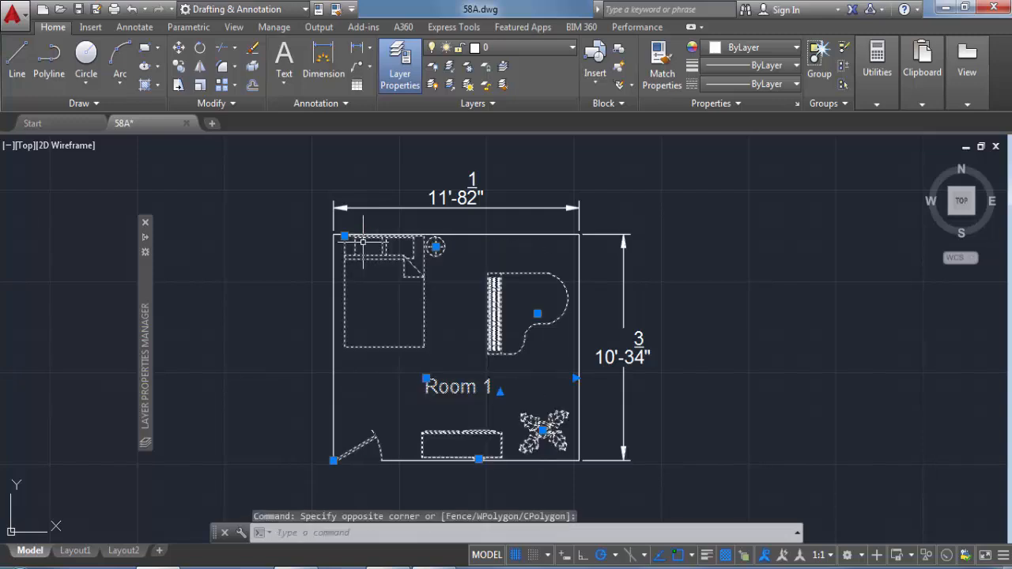
{"action": "left_click", "coordinate": [462, 385], "text": "shift"}
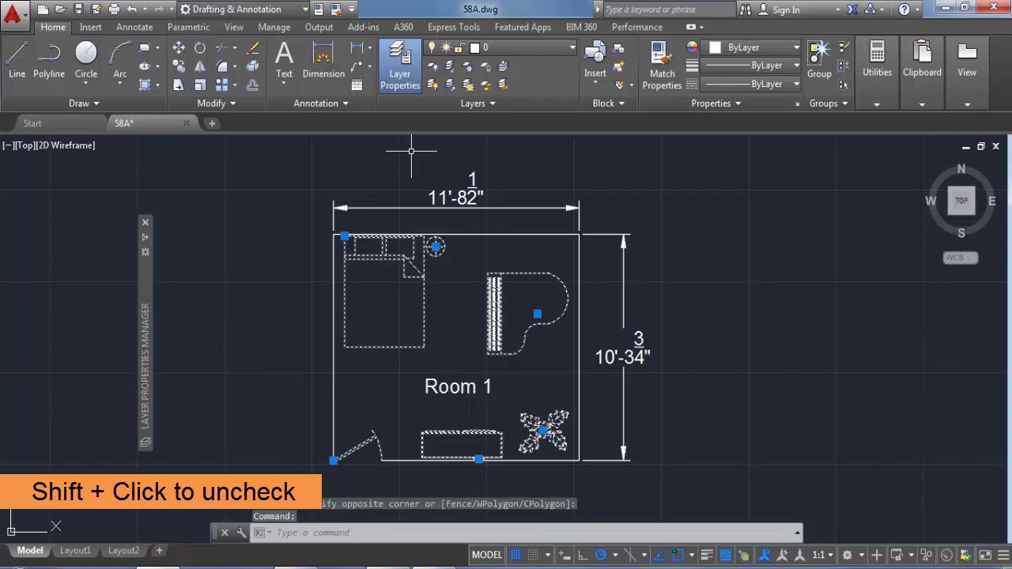
{"action": "left_click", "coordinate": [528, 52]}
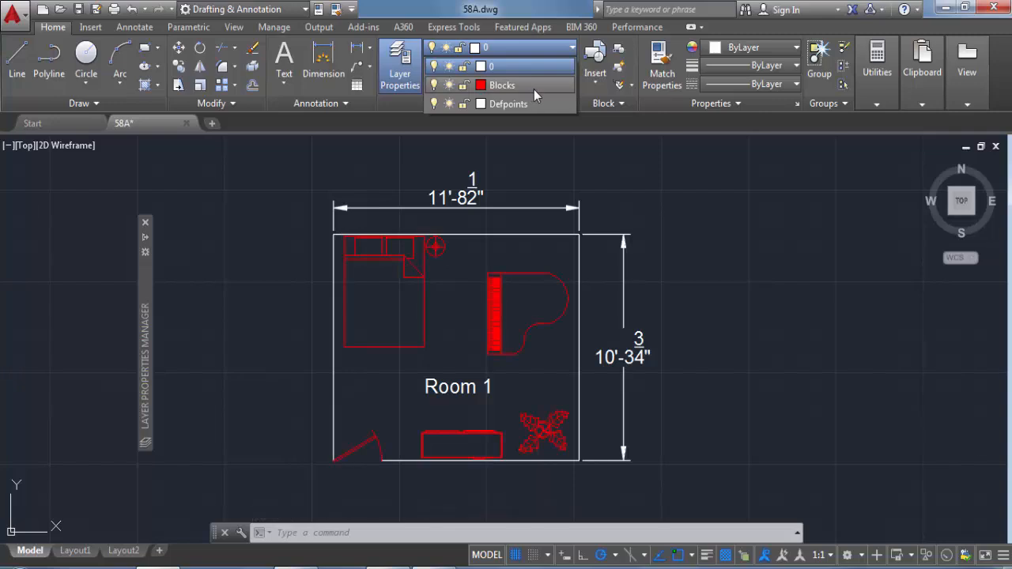
{"action": "left_click", "coordinate": [533, 87]}
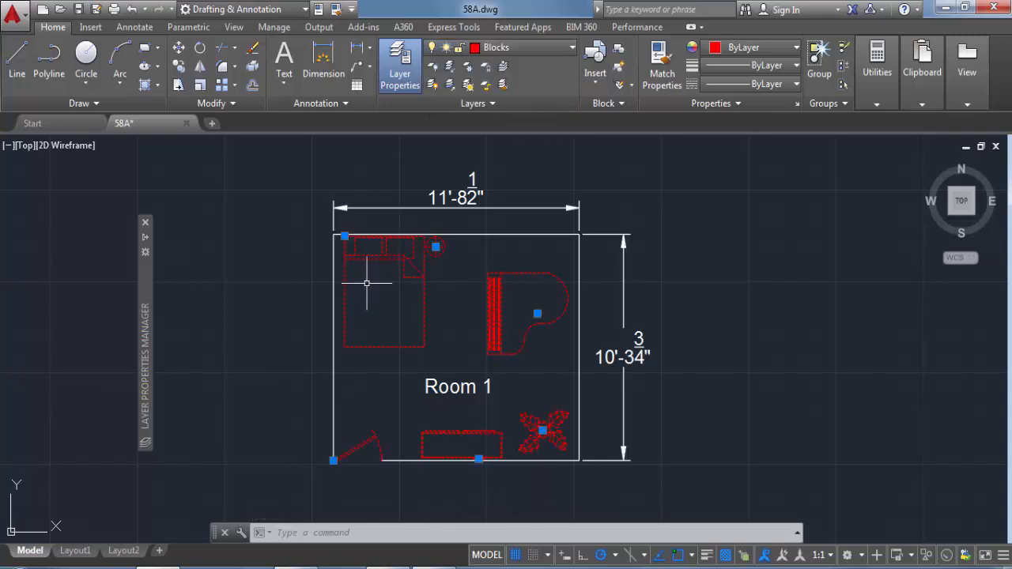
{"action": "key", "text": "Escape"}
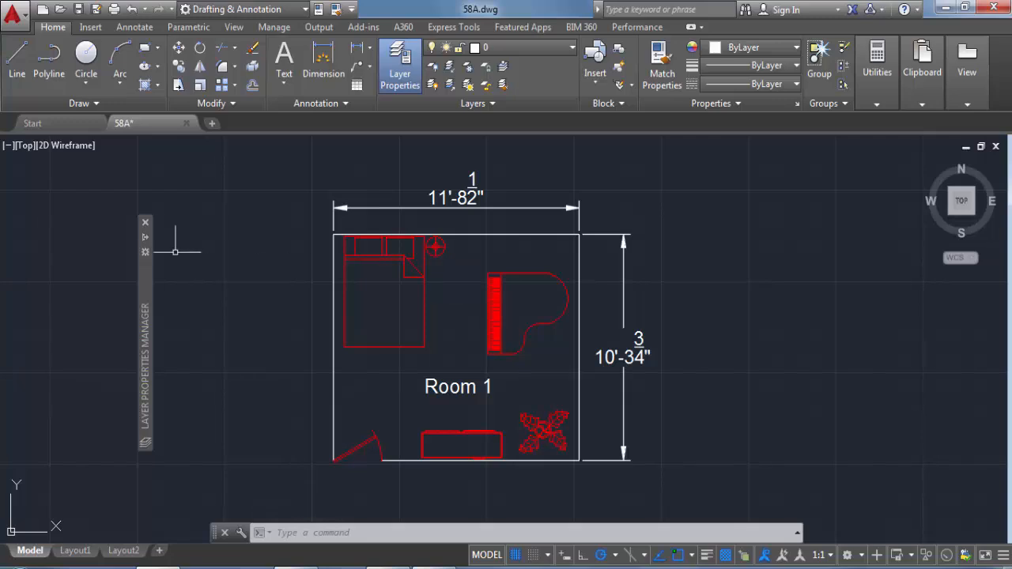
Lock the Blocks layer and collapse the layer manager
{"action": "mouse_move", "coordinate": [149, 245]}
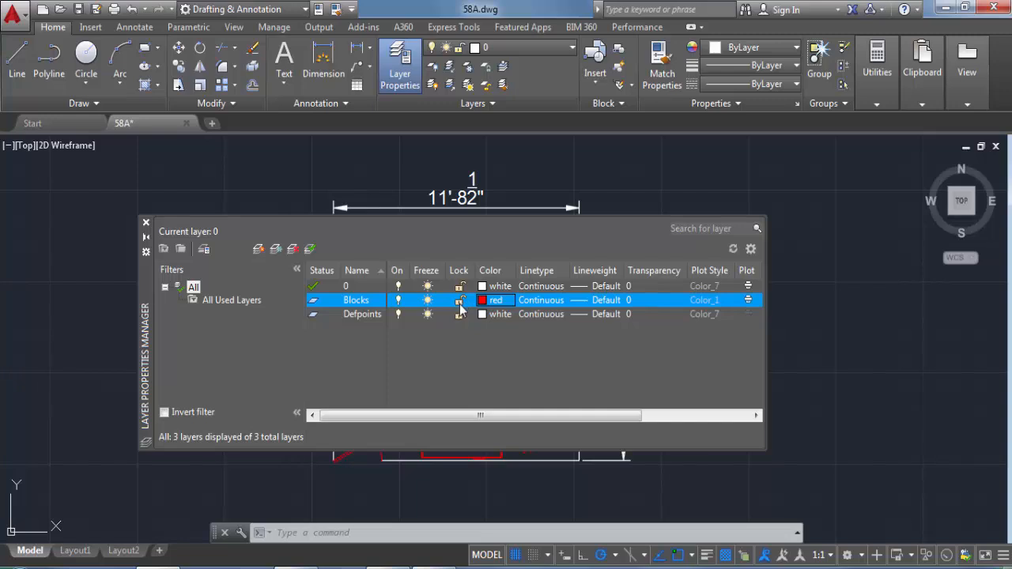
{"action": "left_click", "coordinate": [458, 305]}
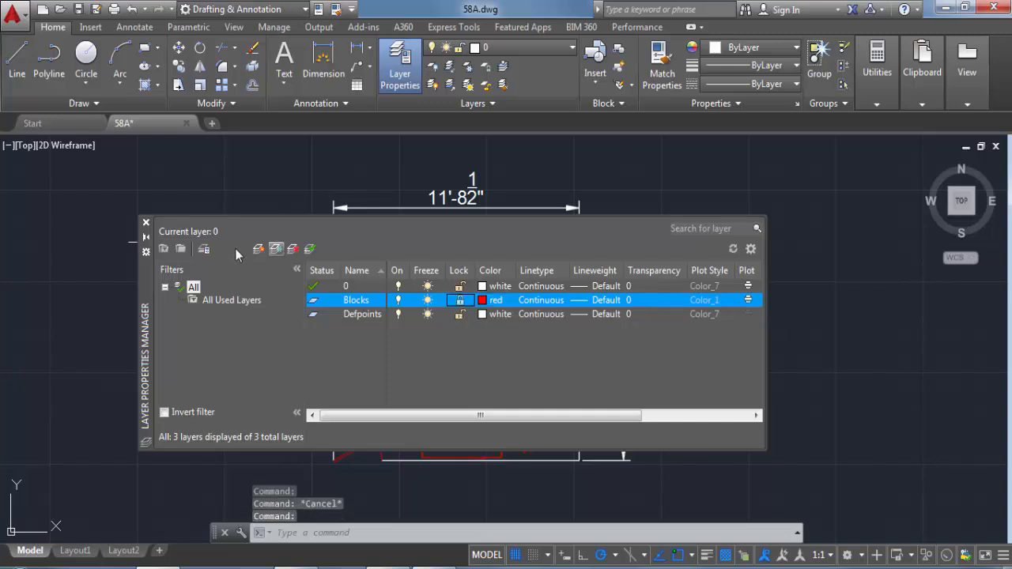
{"action": "left_click", "coordinate": [145, 236]}
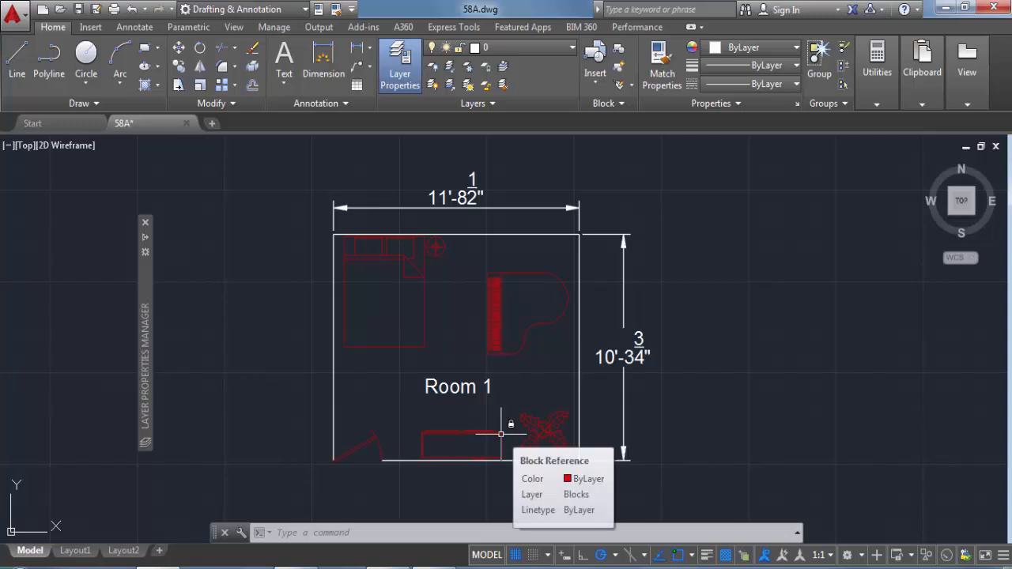
Try to delete the bed, piano and cabinet blocks that sit on the locked Blocks layer
{"action": "left_click", "coordinate": [498, 318]}
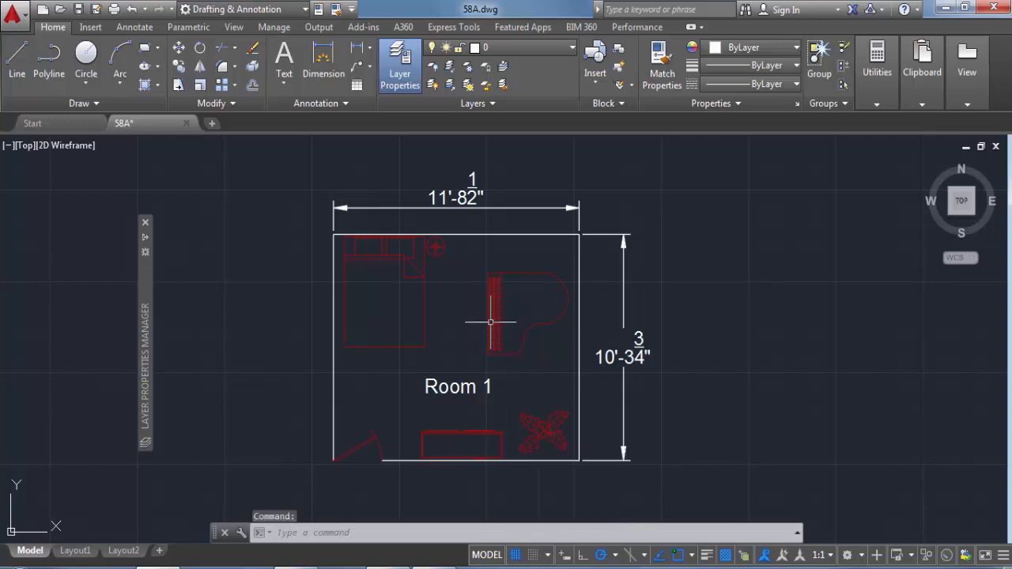
{"action": "left_click", "coordinate": [417, 271]}
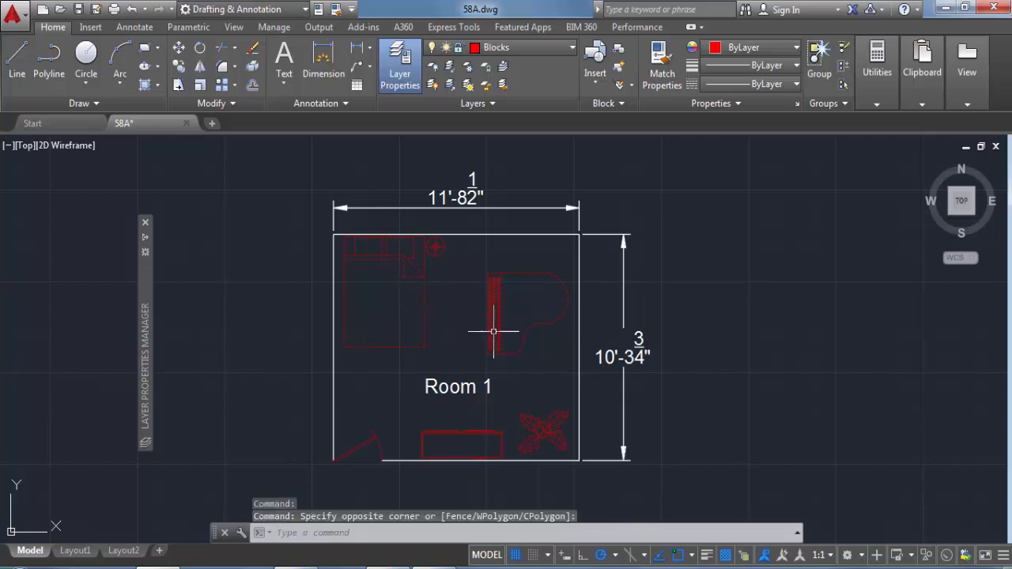
{"action": "left_click", "coordinate": [502, 440]}
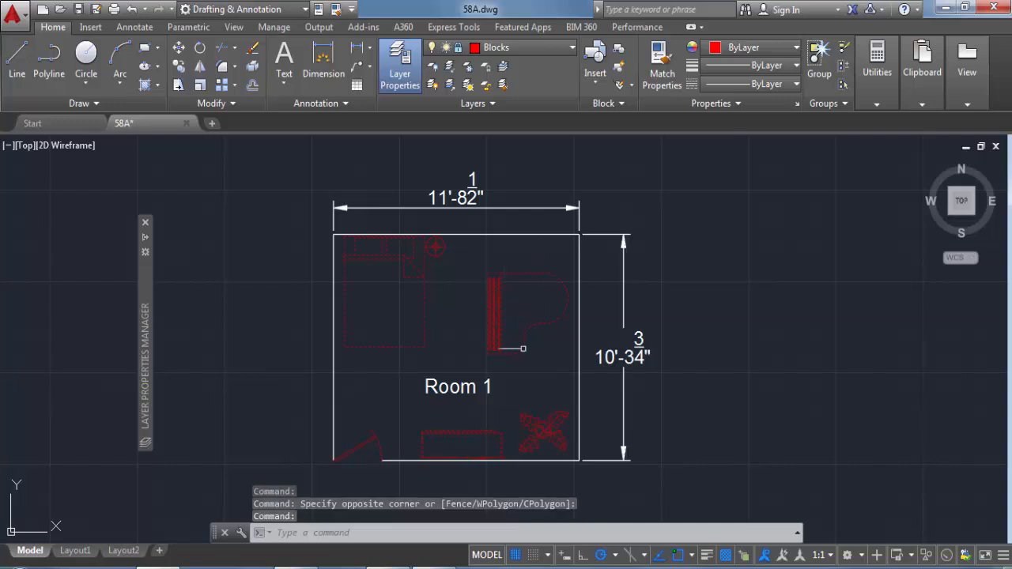
{"action": "key", "text": "Delete"}
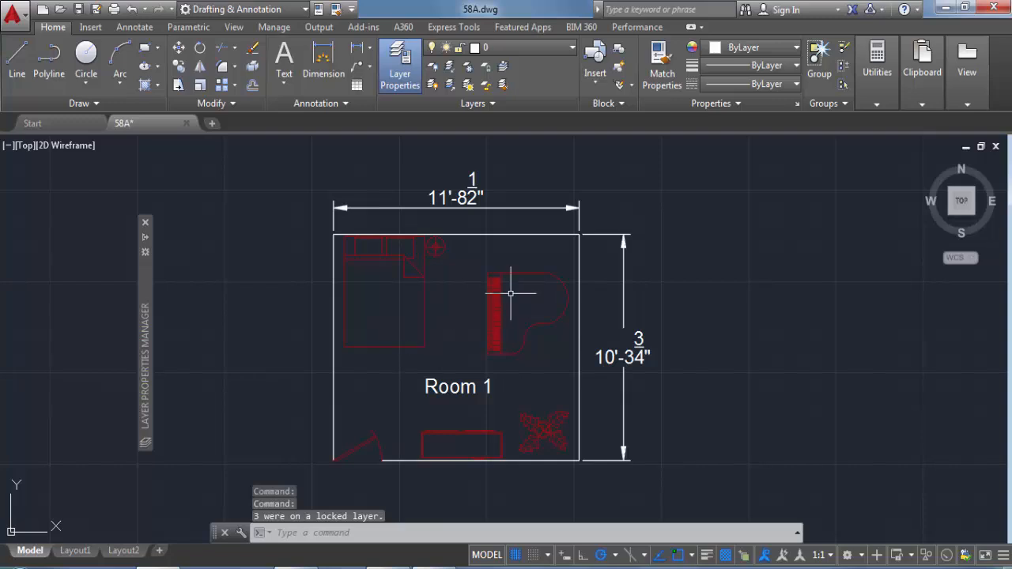
Select the locked bed block, test the Line command's snapping on it, and cancel without drawing anything
{"action": "left_click", "coordinate": [485, 296]}
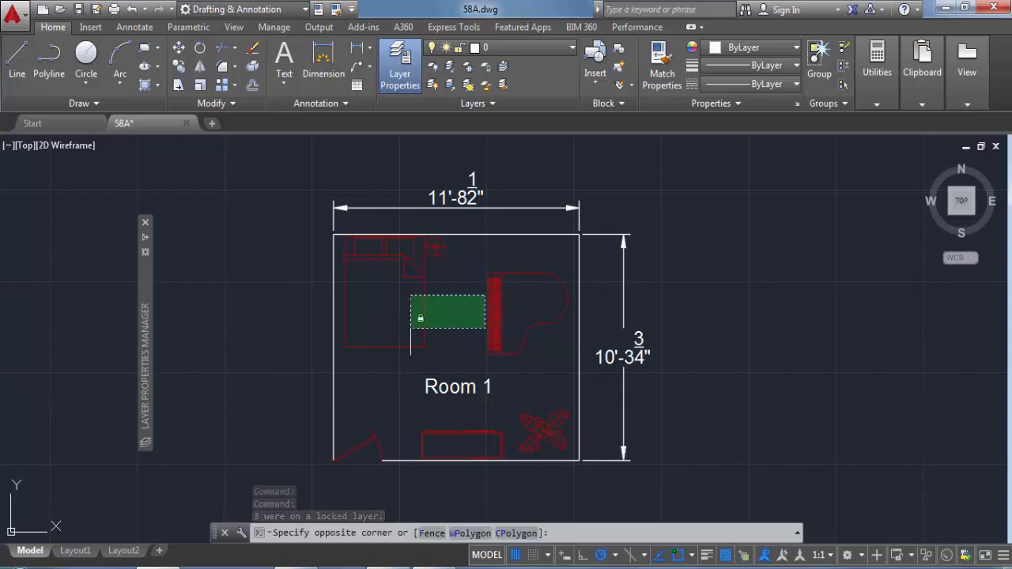
{"action": "left_click", "coordinate": [410, 327]}
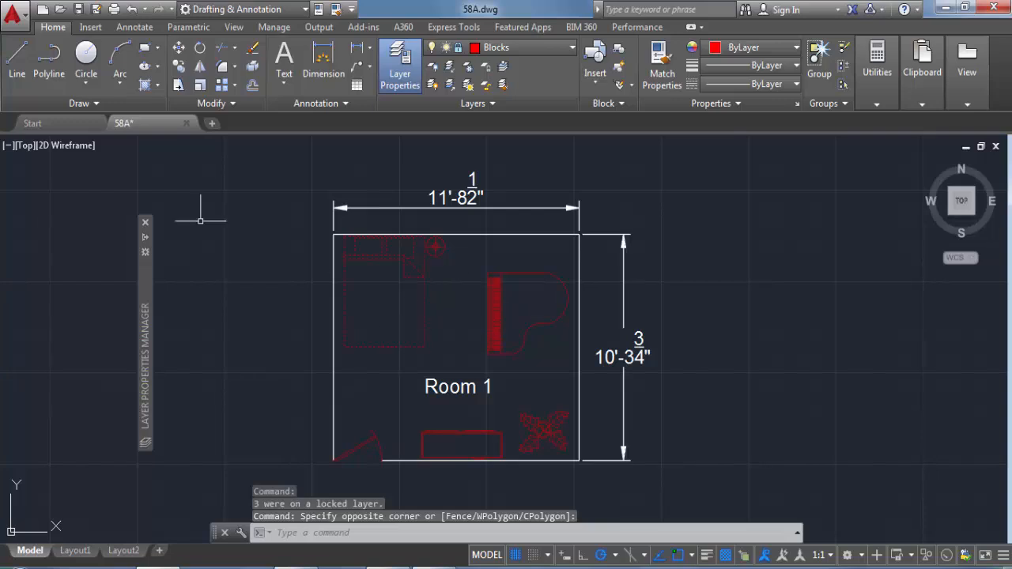
{"action": "left_click", "coordinate": [16, 59]}
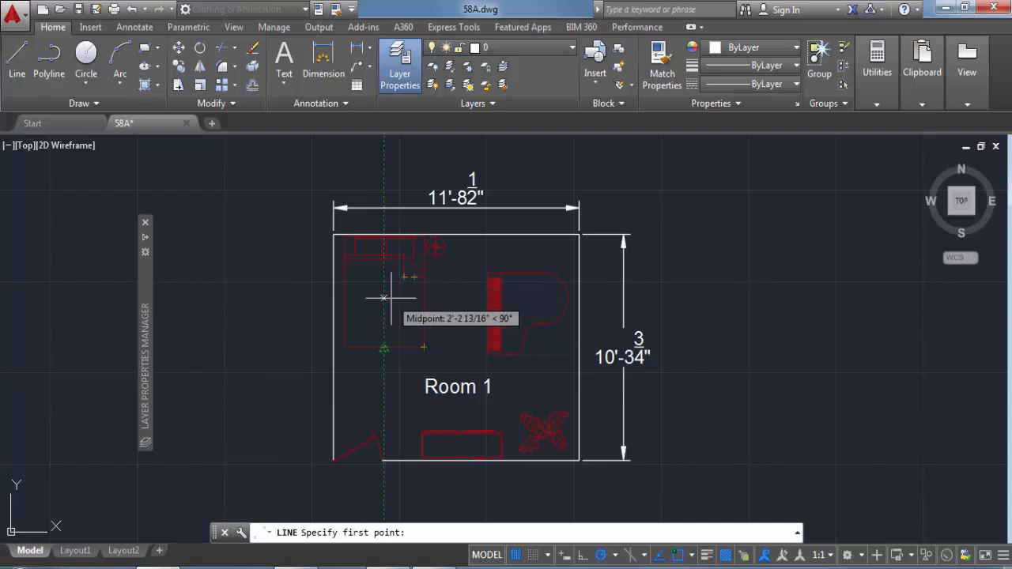
{"action": "key", "text": "Escape"}
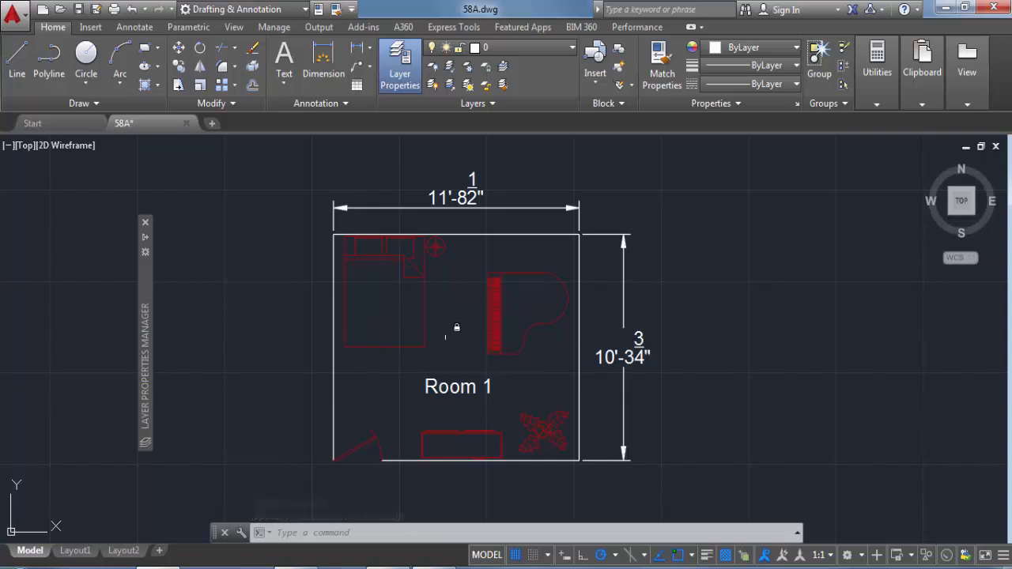
Lower the locked layer fading to brighten the blocks, and raise it again to dim them
{"action": "left_click", "coordinate": [519, 107]}
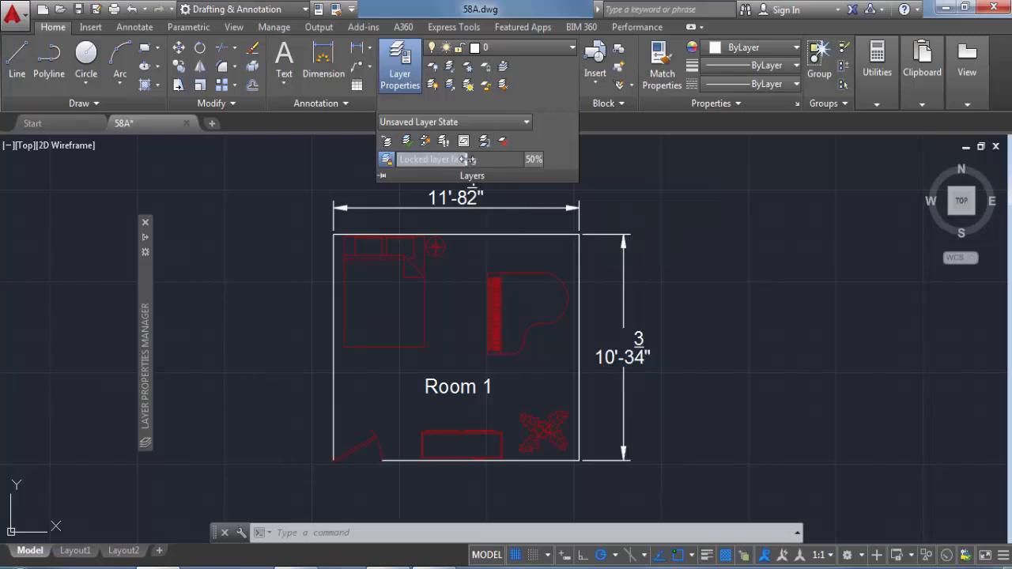
{"action": "left_click_drag", "start_coordinate": [464, 159], "coordinate": [562, 164]}
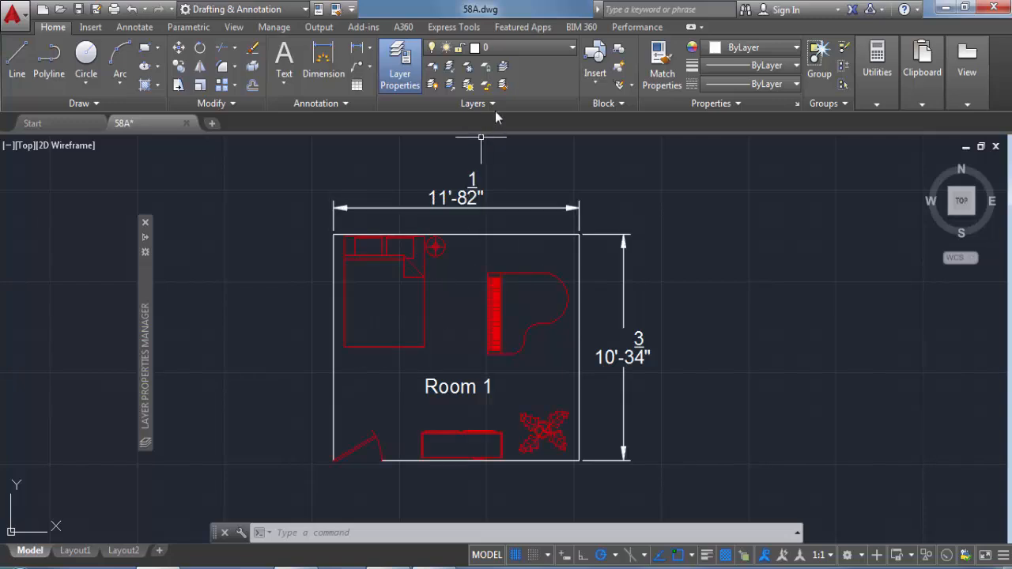
{"action": "left_click", "coordinate": [496, 106]}
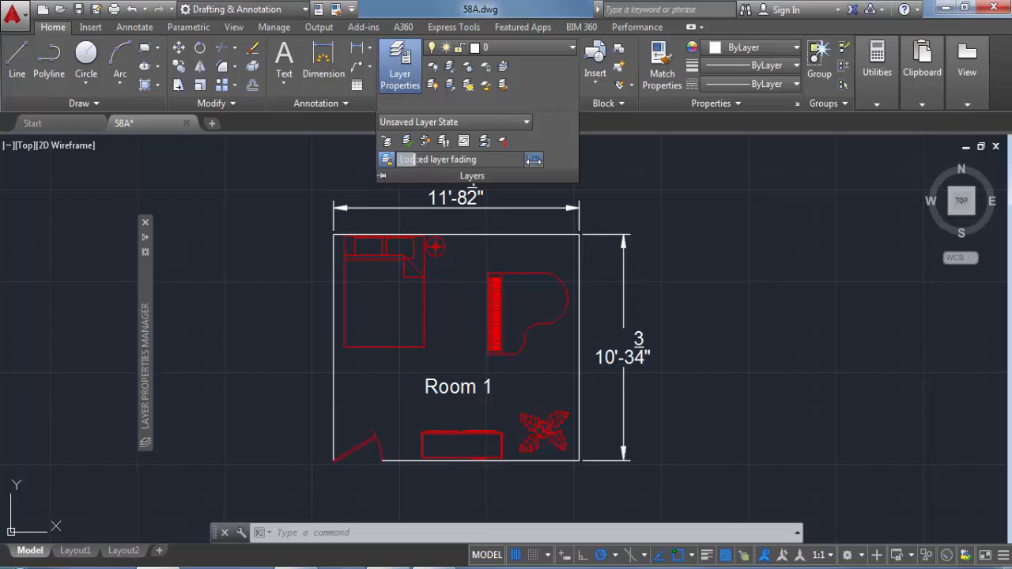
{"action": "left_click_drag", "start_coordinate": [533, 160], "coordinate": [535, 159]}
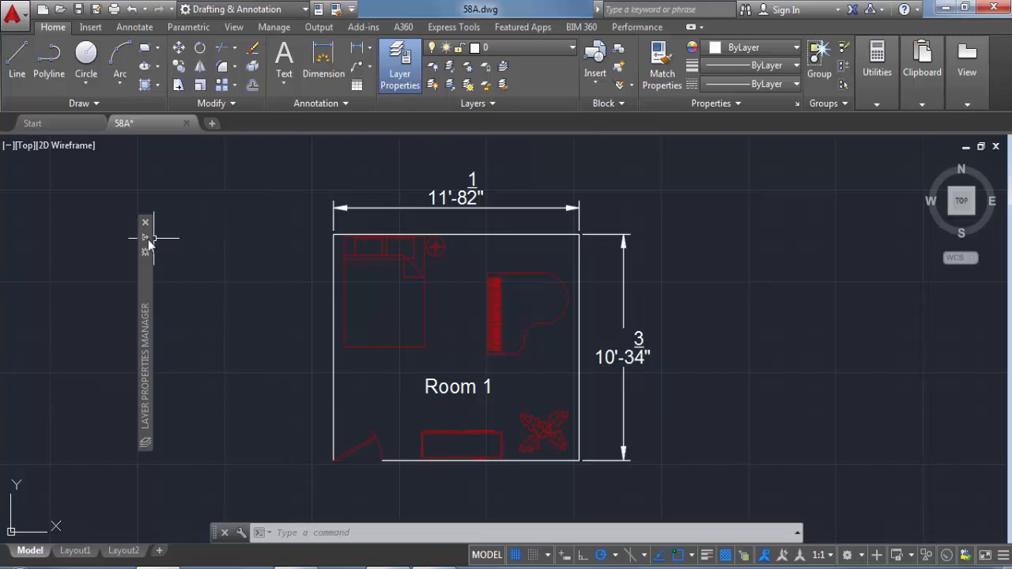
Create a new layer named Dimensions and set its color to green
{"action": "mouse_move", "coordinate": [147, 245]}
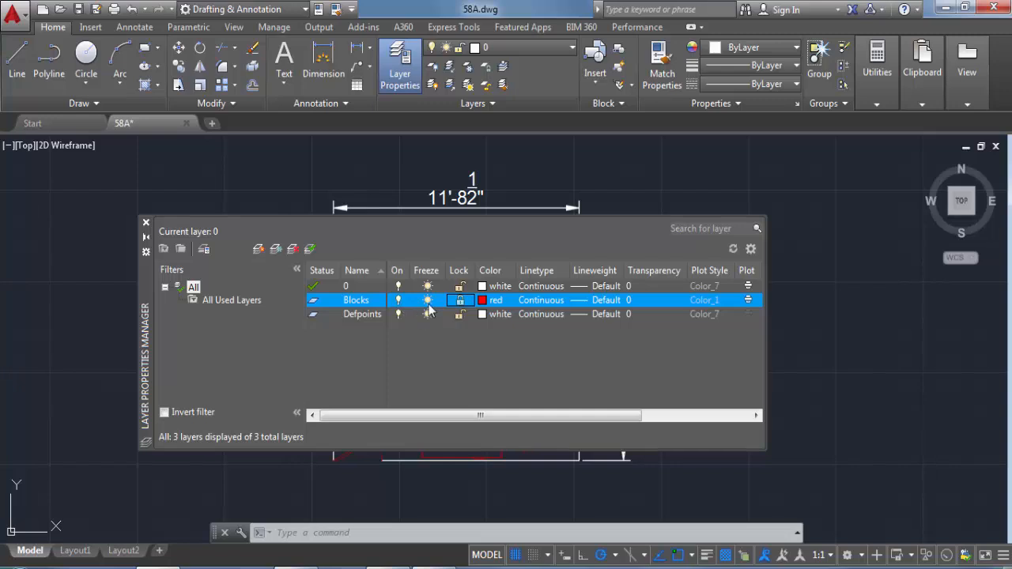
{"action": "left_click", "coordinate": [258, 251]}
{"action": "type", "text": "Dimensions"}
{"action": "key", "text": "Return"}
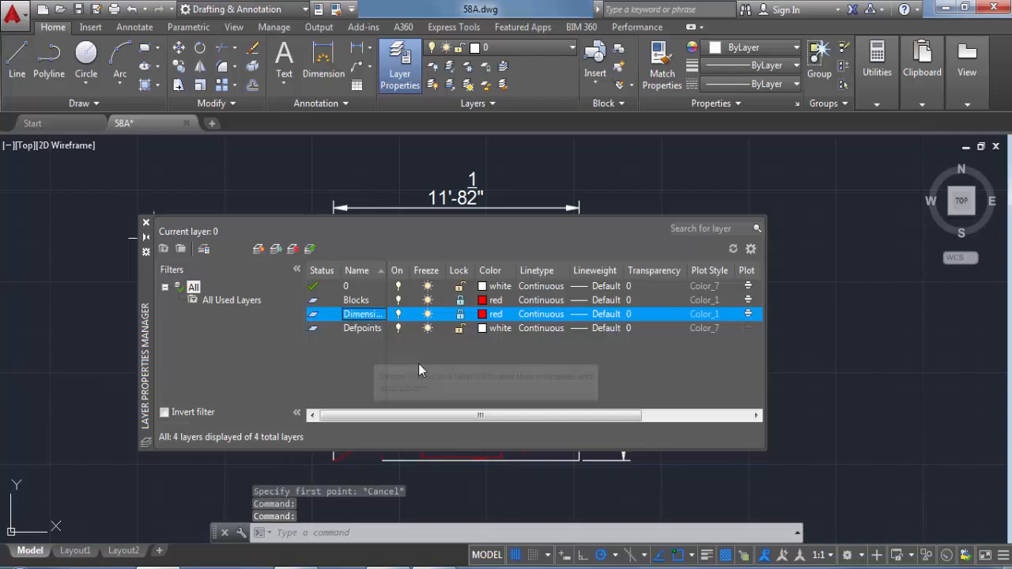
{"action": "left_click", "coordinate": [484, 316]}
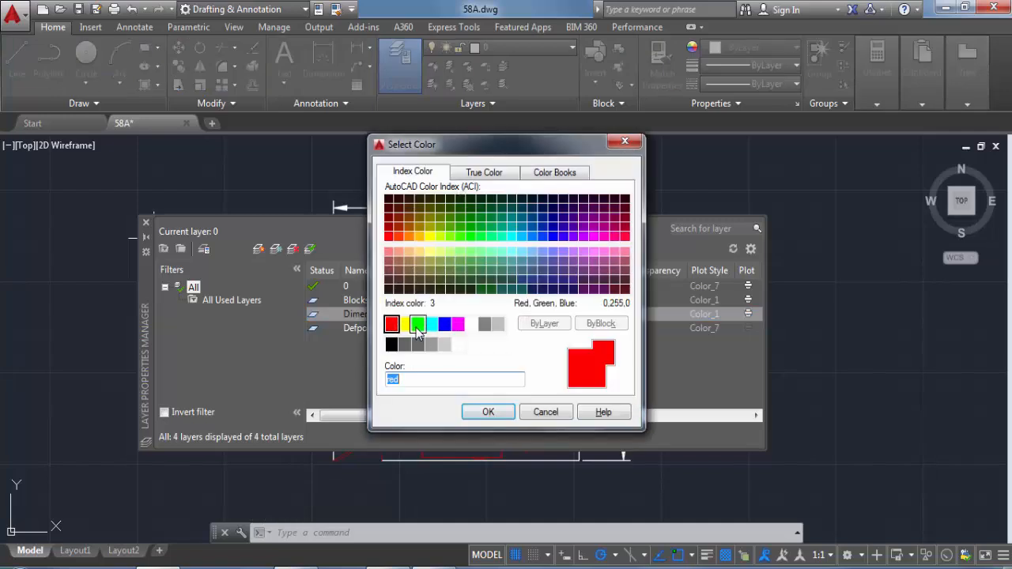
{"action": "left_click", "coordinate": [417, 326]}
{"action": "left_click", "coordinate": [488, 412]}
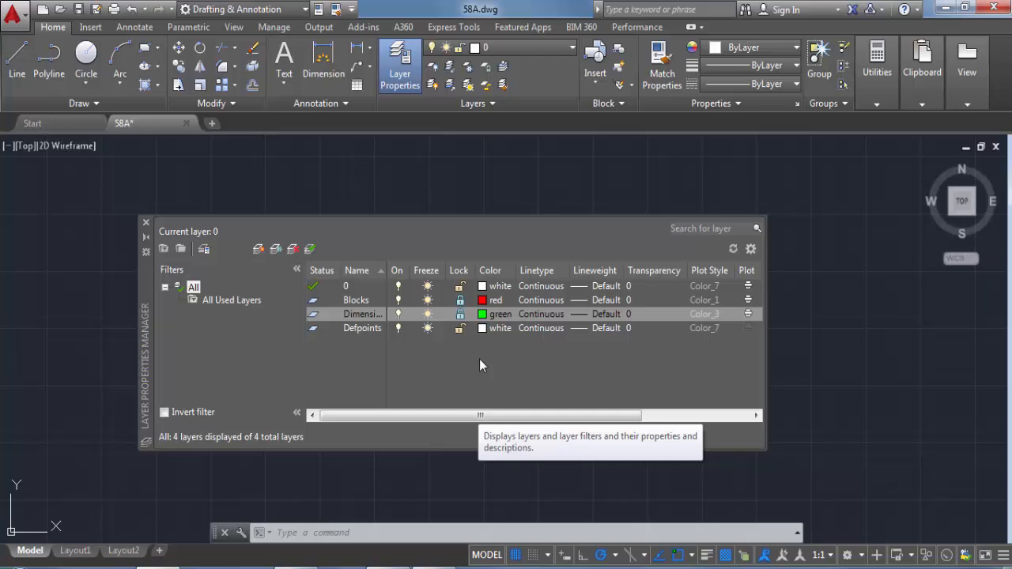
Unlock the Dimensions layer
{"action": "double_click", "coordinate": [359, 301]}
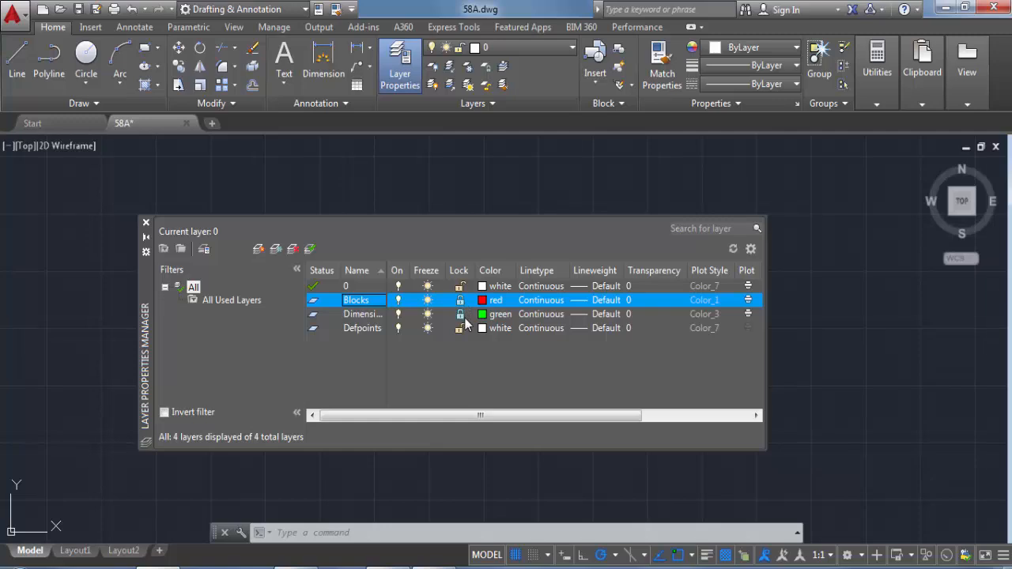
{"action": "left_click", "coordinate": [363, 288]}
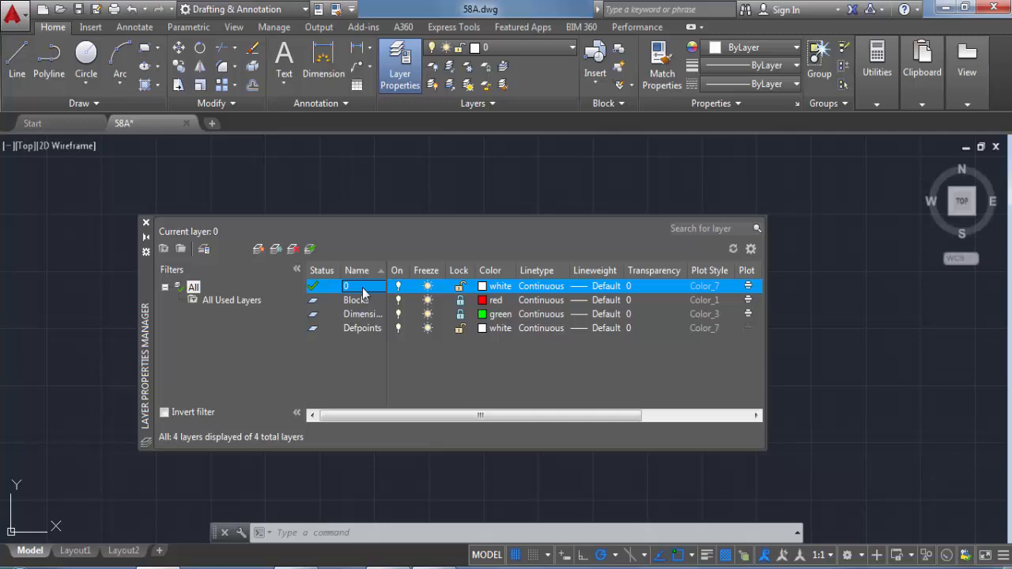
{"action": "left_click", "coordinate": [463, 315]}
{"action": "left_click", "coordinate": [465, 316]}
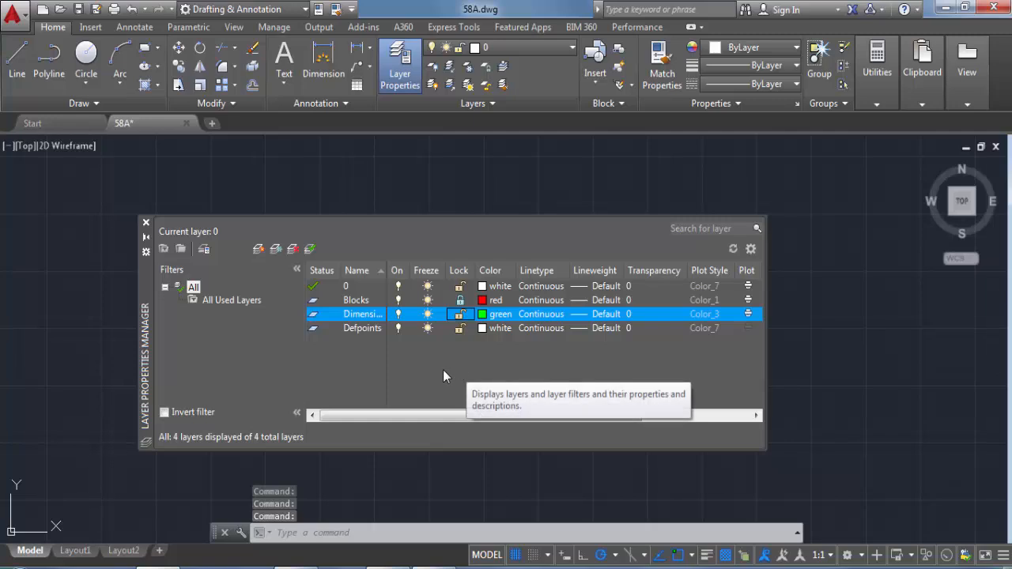
Assign the room's horizontal and vertical dimensions to the Dimensions layer
{"action": "left_click", "coordinate": [145, 237]}
{"action": "left_click", "coordinate": [468, 273]}
{"action": "left_click", "coordinate": [568, 367]}
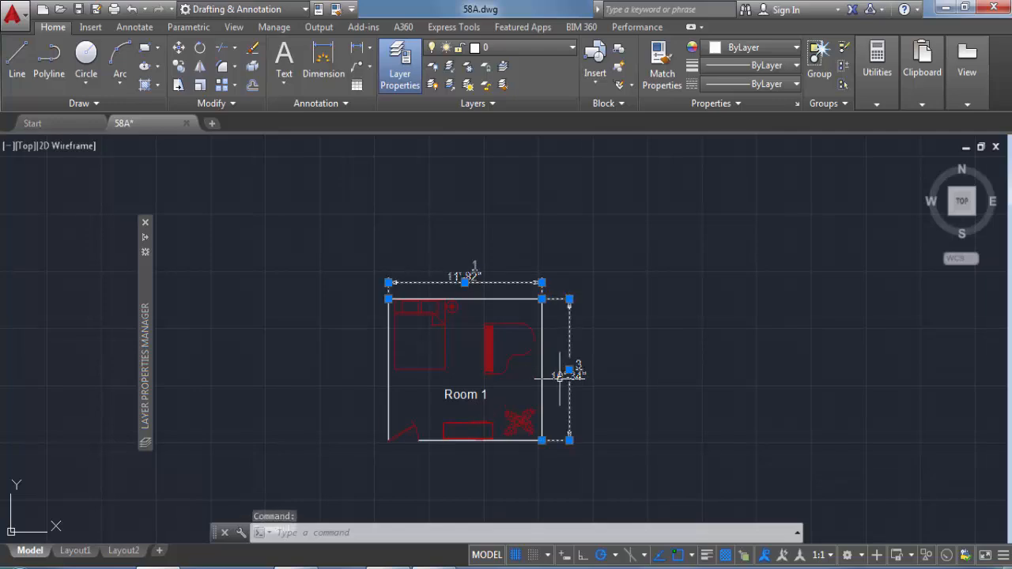
{"action": "left_click", "coordinate": [529, 46]}
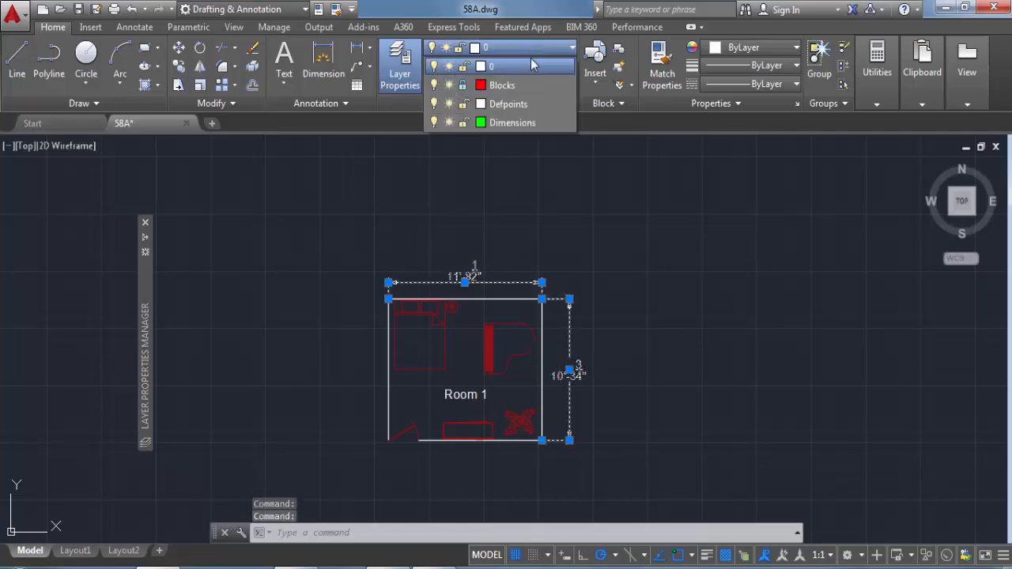
{"action": "left_click", "coordinate": [559, 125]}
{"action": "key", "text": "Escape"}
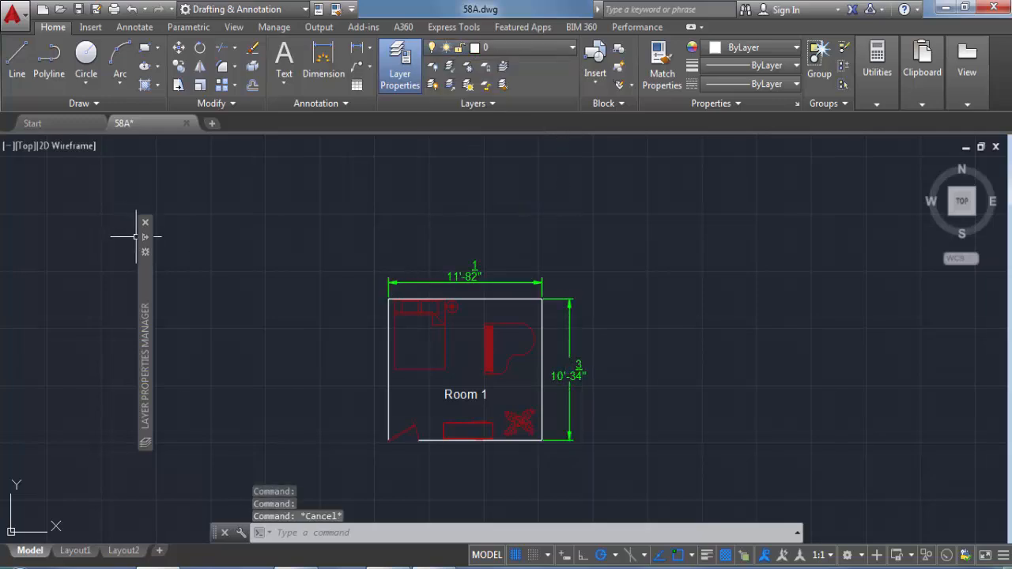
Arrange the expanded layer manager and the room plan side by side so that neither covers the other
{"action": "mouse_move", "coordinate": [140, 264]}
{"action": "left_click_drag", "start_coordinate": [138, 277], "coordinate": [78, 208]}
{"action": "middle_click_drag", "start_coordinate": [518, 409], "coordinate": [875, 379]}
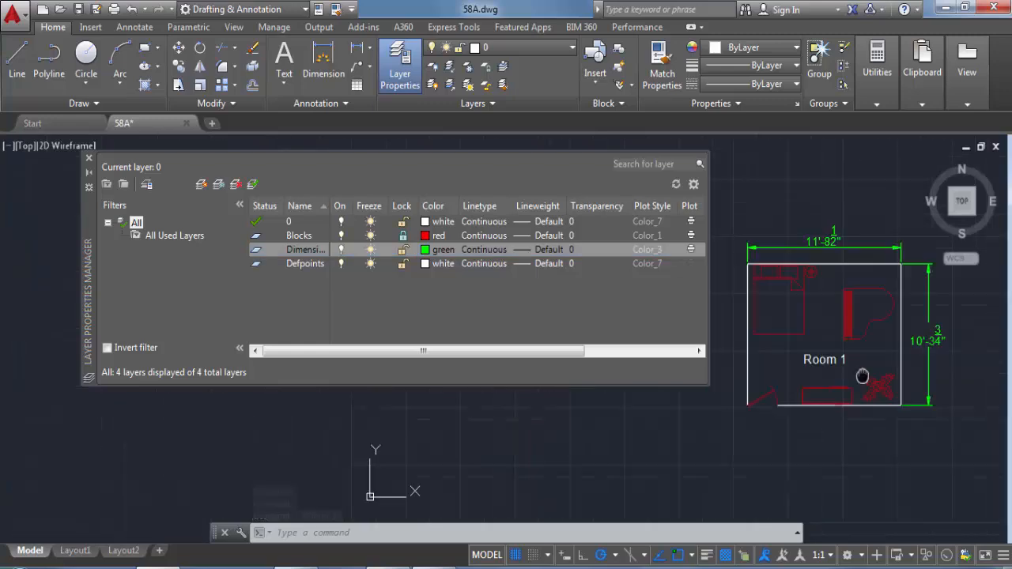
Turn the Dimensions layer off and on again, and freeze and thaw it
{"action": "left_click", "coordinate": [341, 251]}
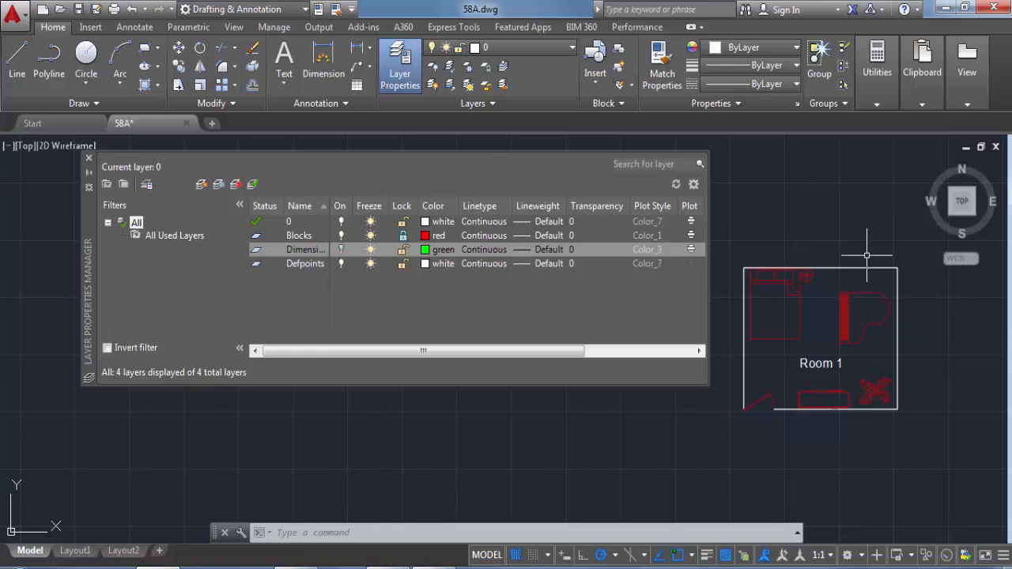
{"action": "left_click", "coordinate": [342, 250]}
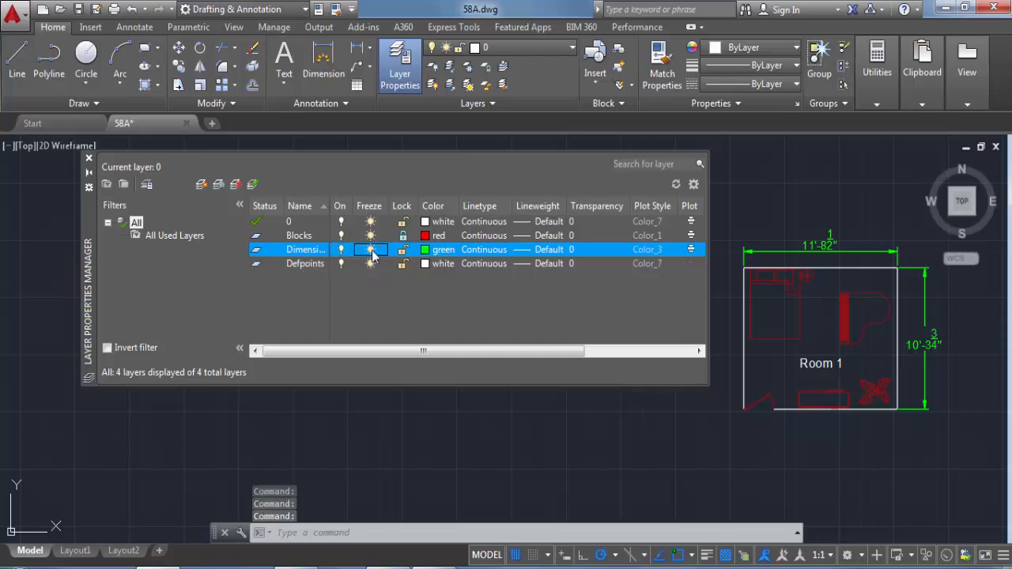
{"action": "left_click", "coordinate": [371, 250]}
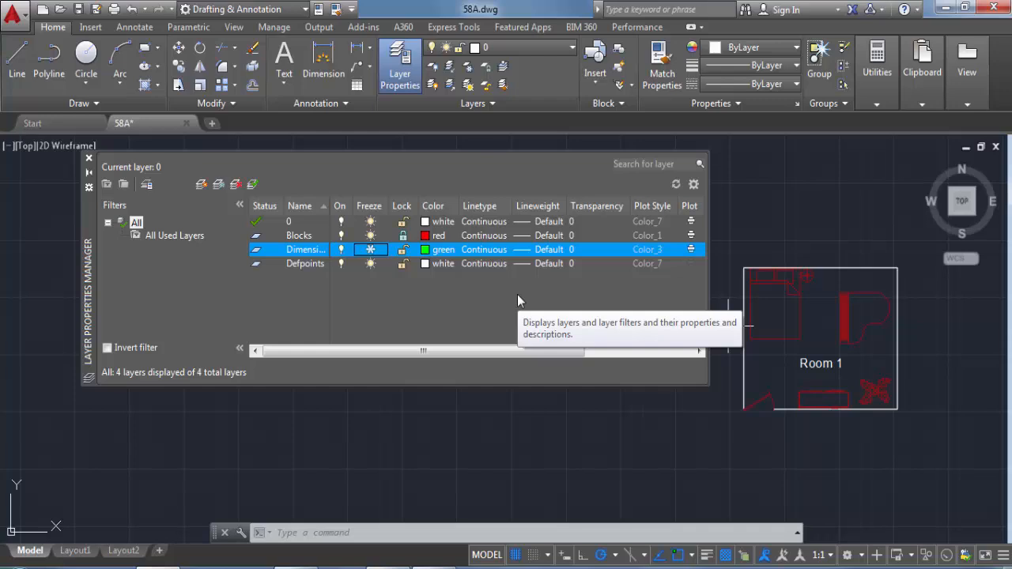
{"action": "left_click", "coordinate": [371, 251]}
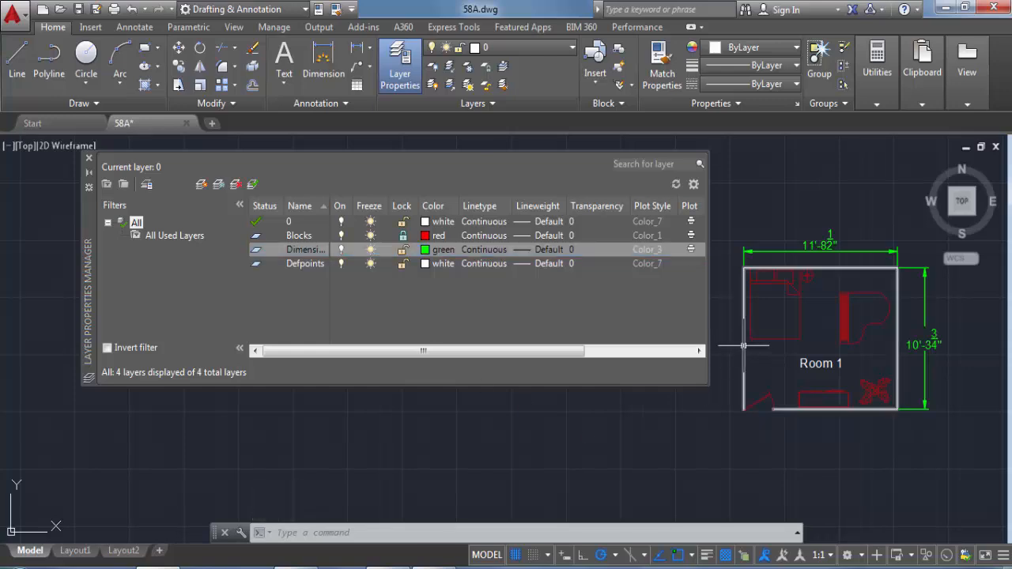
Load the ISO dash linetype ACAD_ISO02W100 and assign it to layer 0, which holds the room walls
{"action": "left_click", "coordinate": [743, 345]}
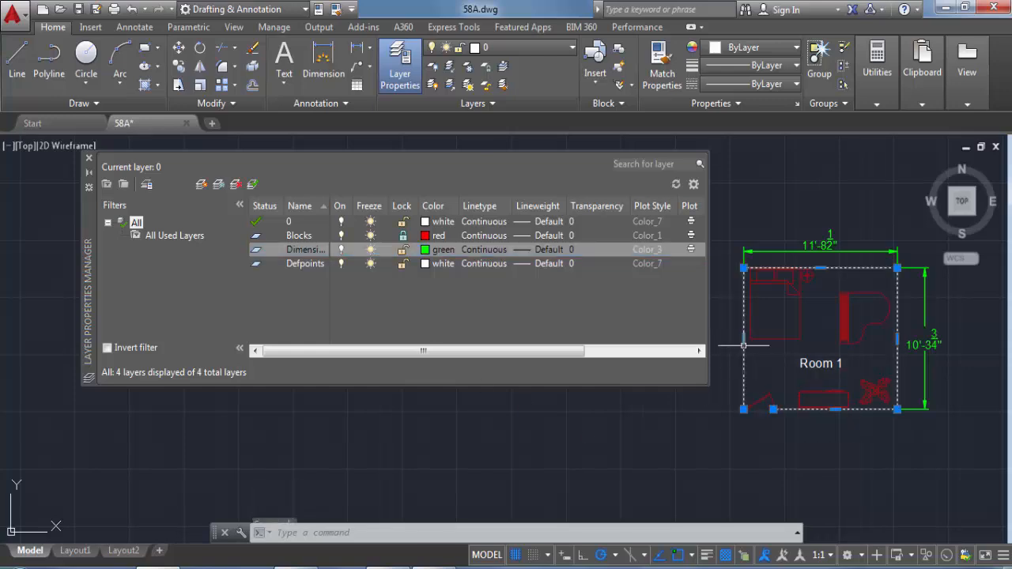
{"action": "left_click", "coordinate": [304, 223]}
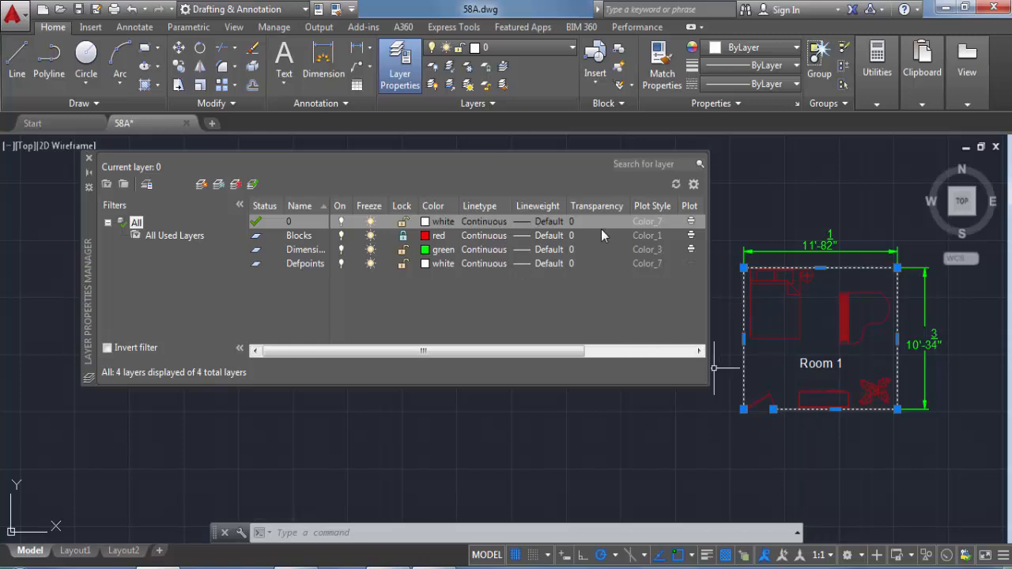
{"action": "key", "text": "Escape"}
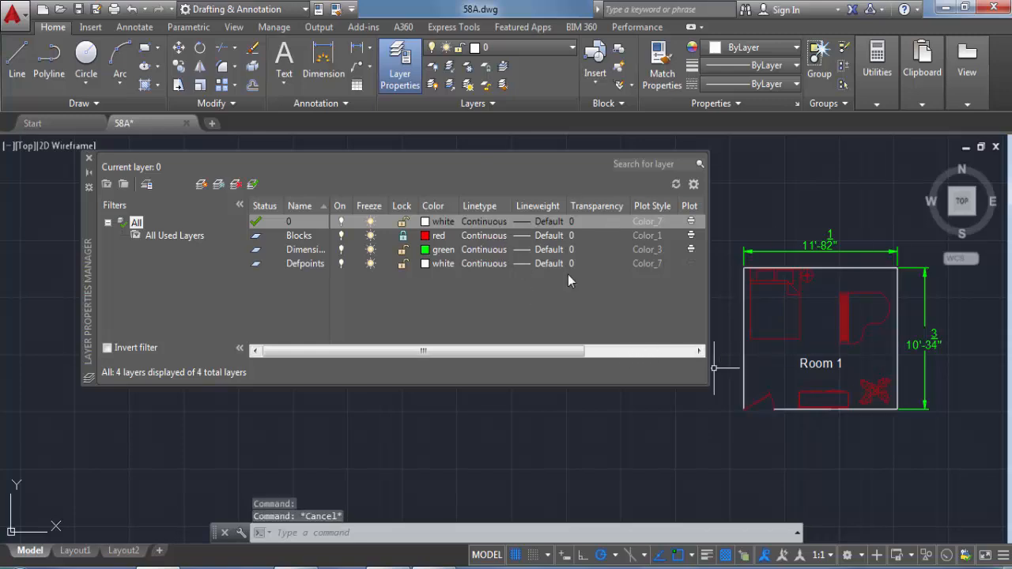
{"action": "left_click", "coordinate": [491, 222]}
{"action": "left_click", "coordinate": [491, 222]}
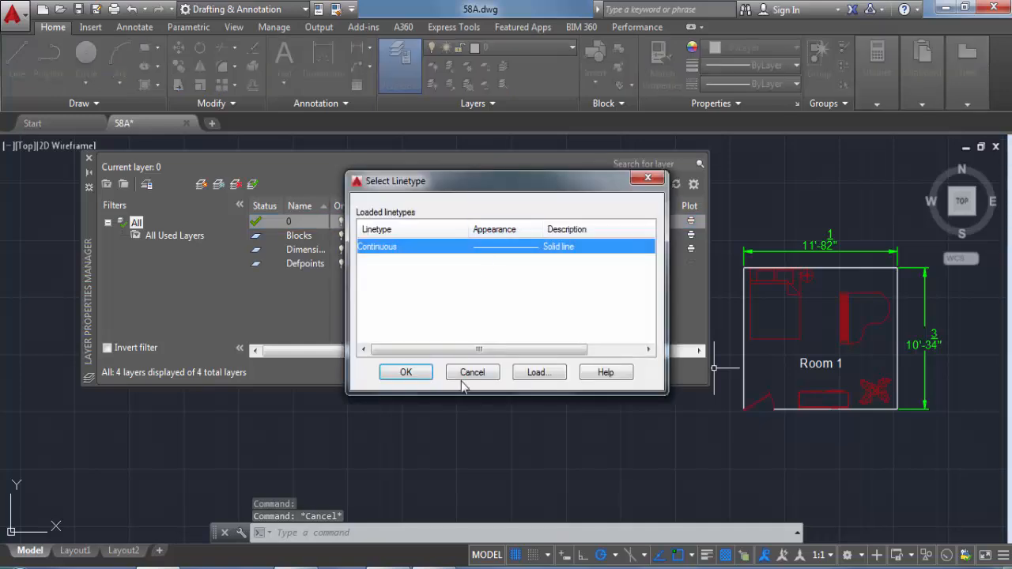
{"action": "left_click", "coordinate": [536, 372]}
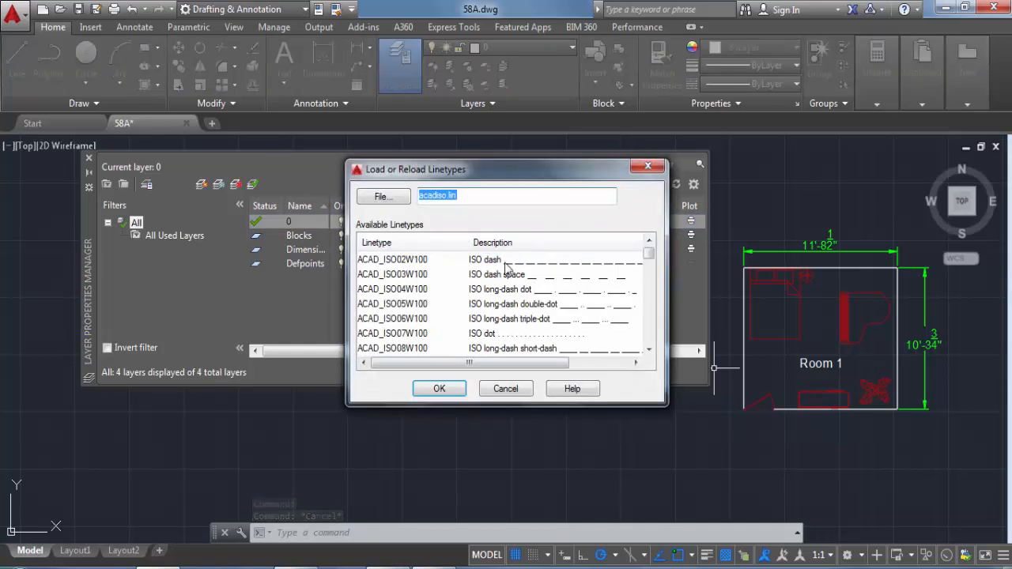
{"action": "left_click", "coordinate": [439, 388]}
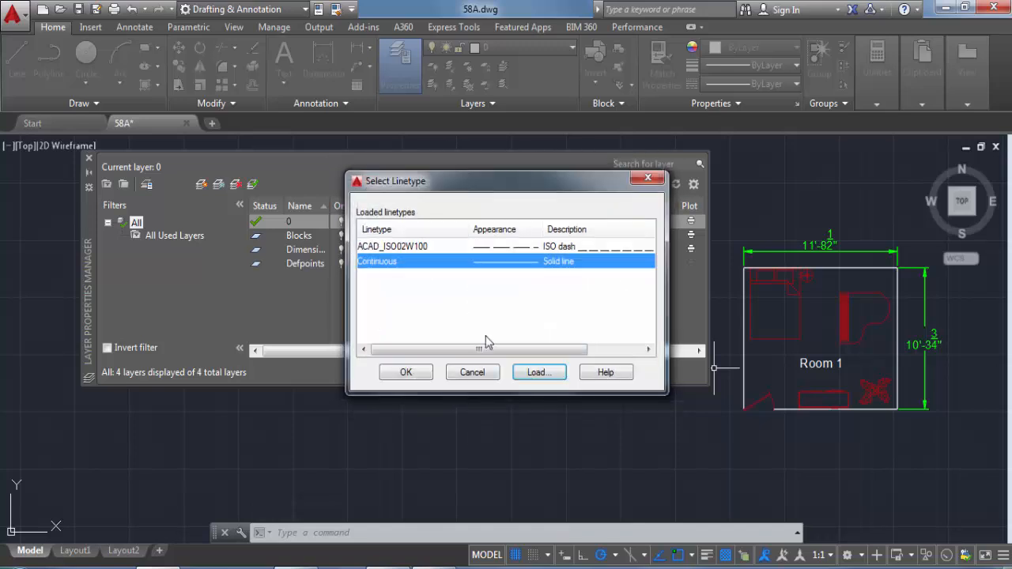
{"action": "left_click", "coordinate": [526, 249]}
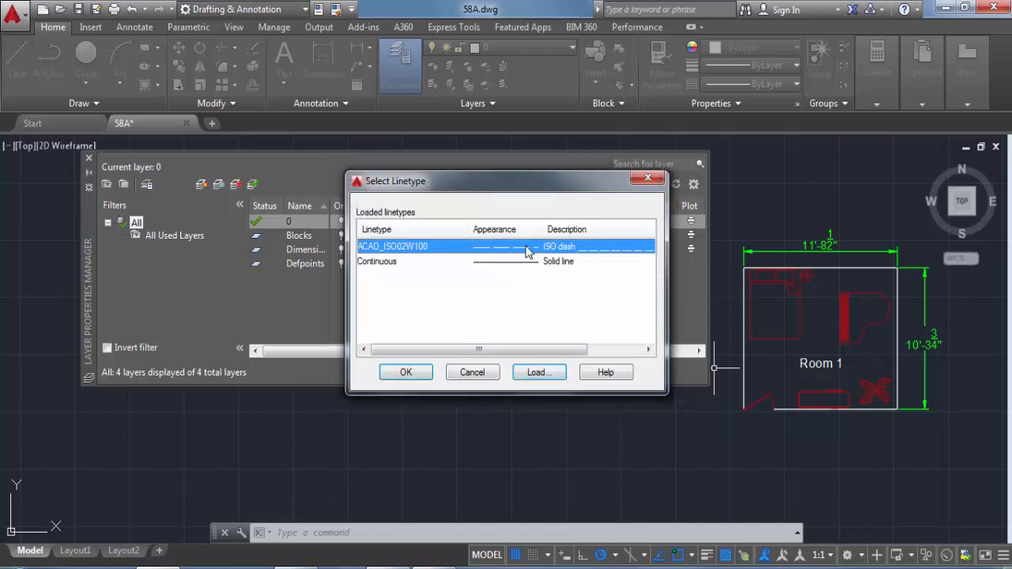
{"action": "left_click", "coordinate": [406, 373]}
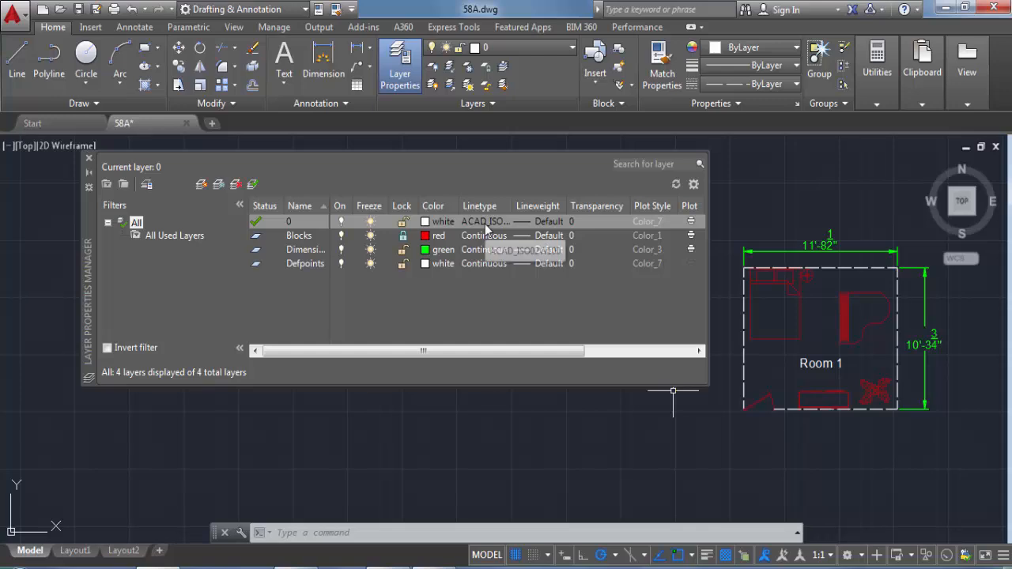
Set layer 0's lineweight to 0.50 mm and turn on lineweight display for the drawing
{"action": "left_click", "coordinate": [549, 221]}
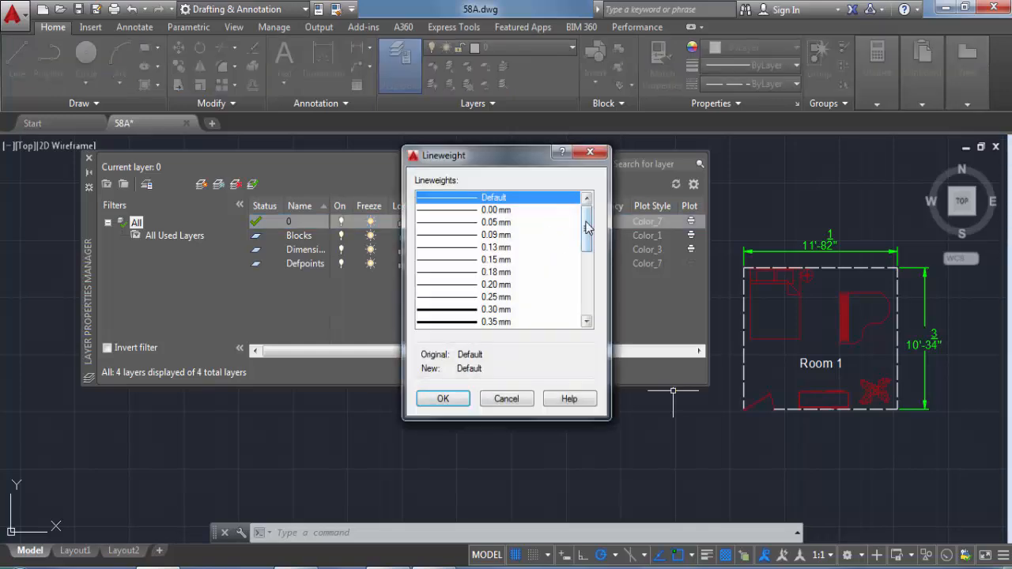
{"action": "scroll", "coordinate": [586, 259], "scroll_direction": "down", "scroll_amount": 2}
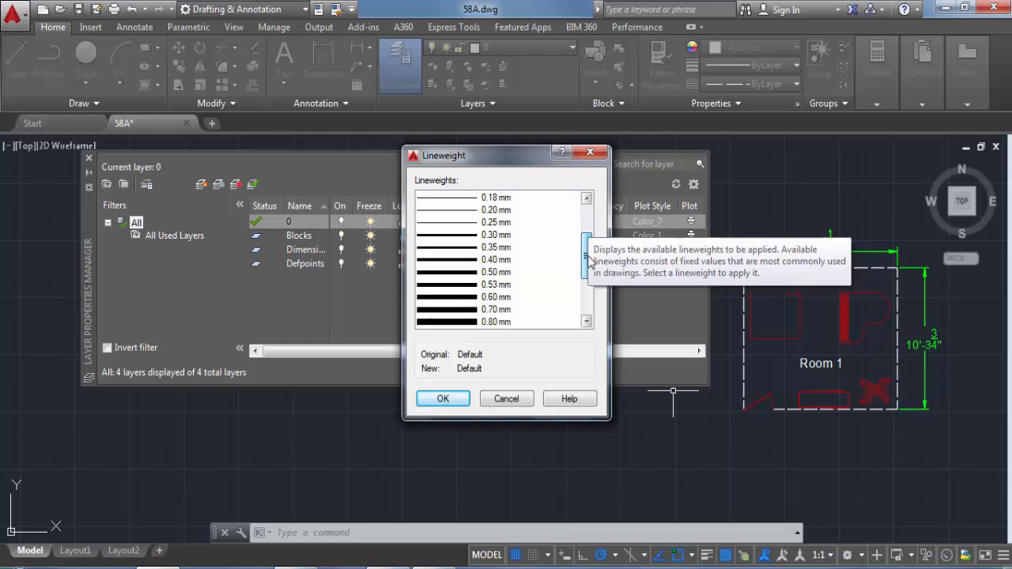
{"action": "left_click", "coordinate": [494, 271]}
{"action": "left_click", "coordinate": [441, 398]}
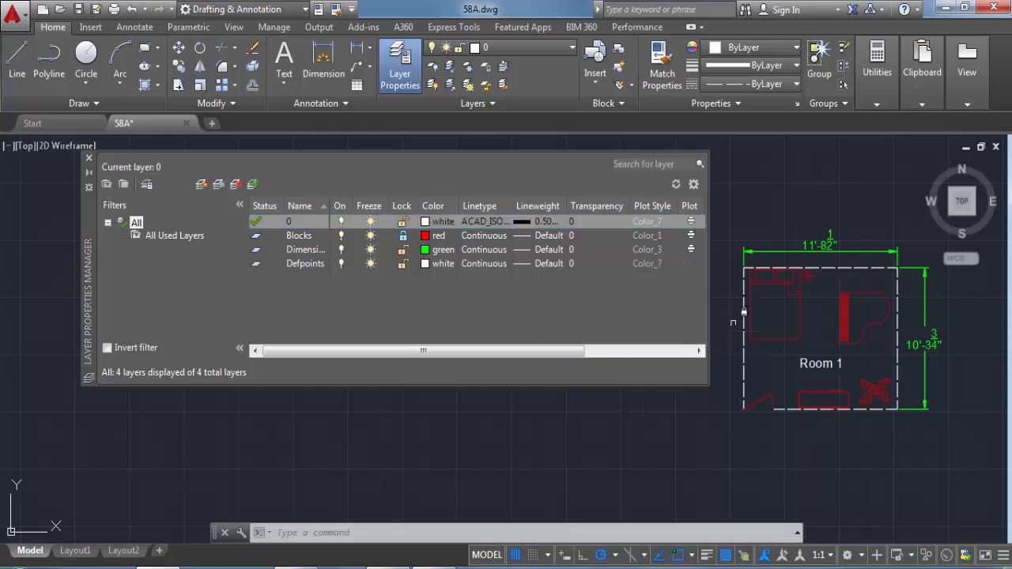
{"action": "left_click", "coordinate": [706, 555]}
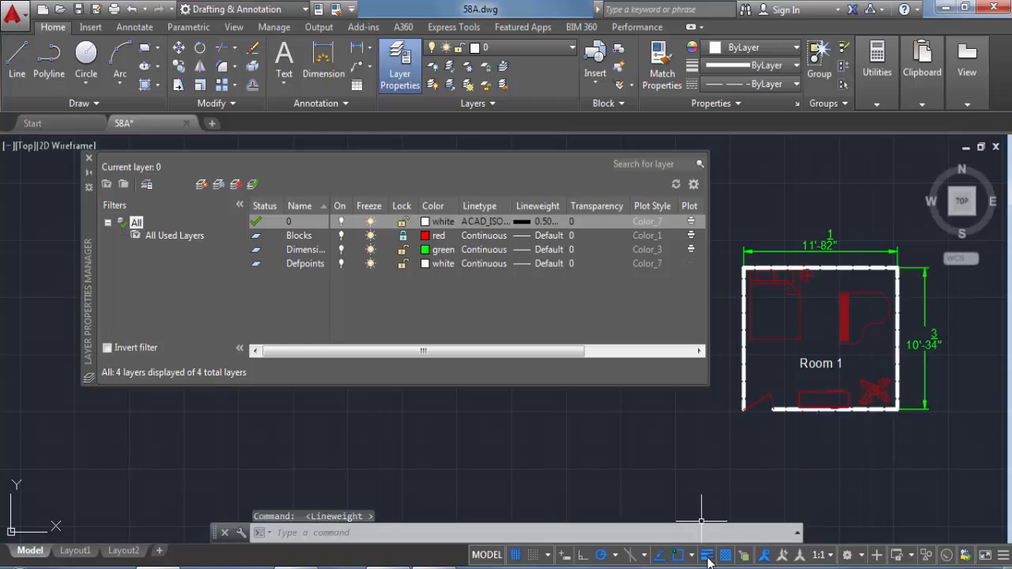
{"action": "scroll", "coordinate": [790, 274], "scroll_direction": "up", "scroll_amount": 2}
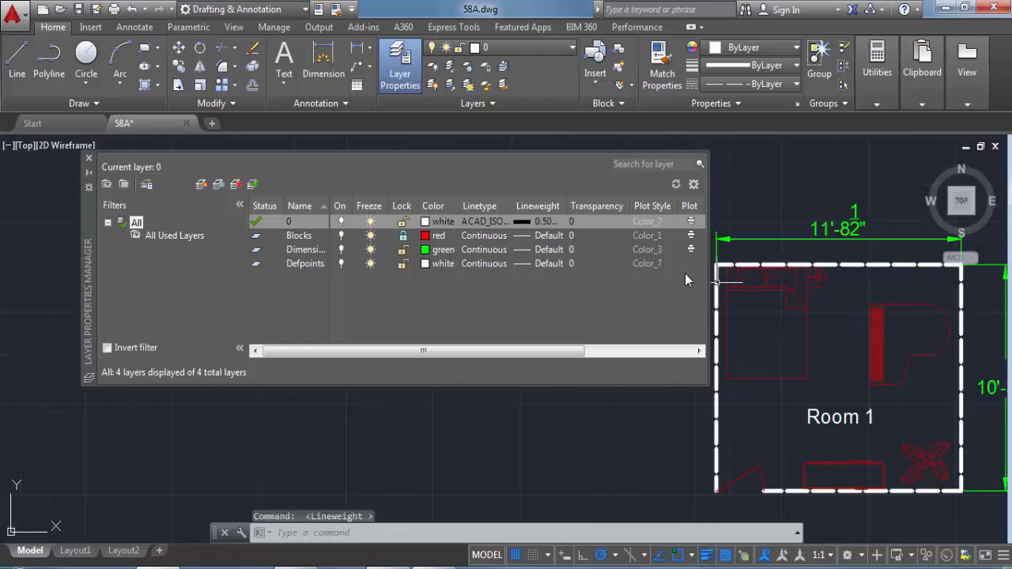
Set the transparency of layer 0 to 60
{"action": "left_click", "coordinate": [583, 220]}
{"action": "left_click", "coordinate": [582, 221]}
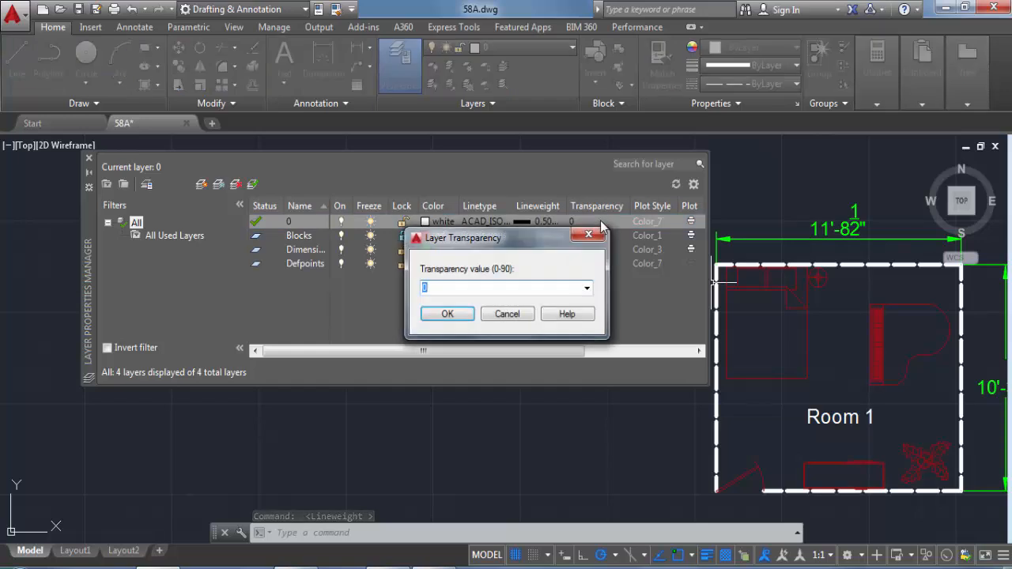
{"action": "left_click", "coordinate": [587, 288]}
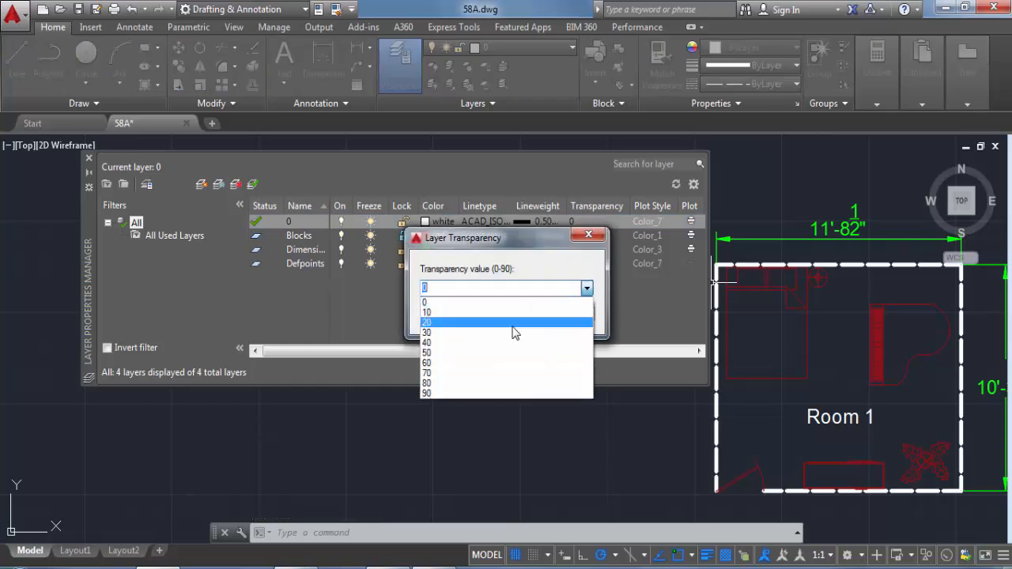
{"action": "left_click", "coordinate": [472, 365]}
{"action": "left_click", "coordinate": [457, 313]}
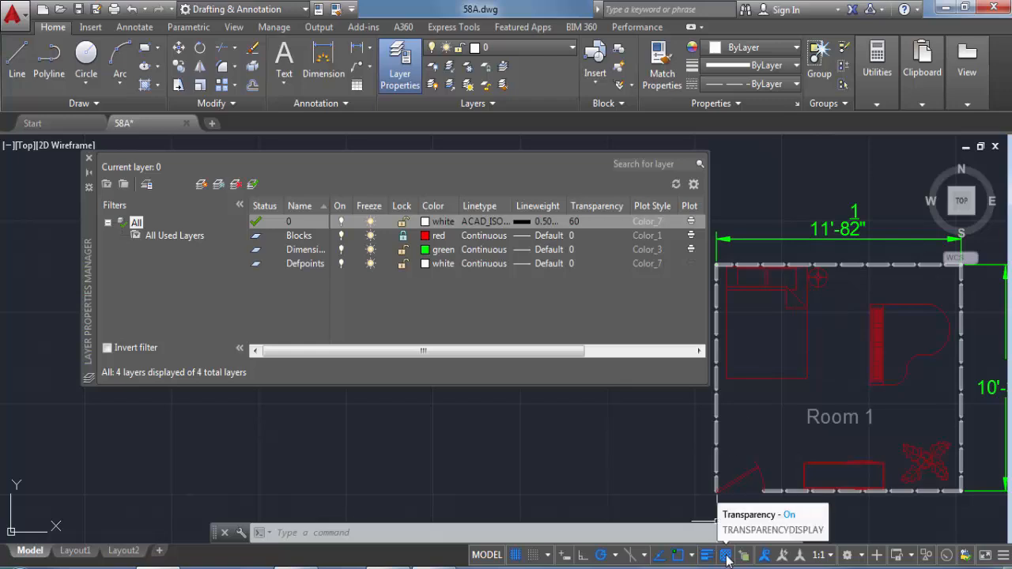
Exclude the Dimensions layer from plotting
{"action": "left_click", "coordinate": [656, 354]}
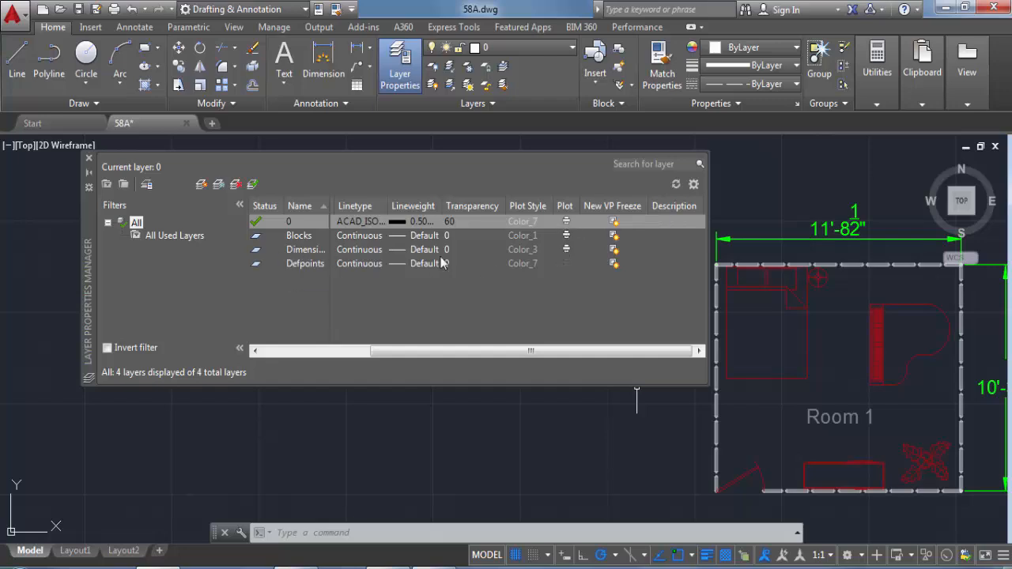
{"action": "left_click", "coordinate": [567, 249]}
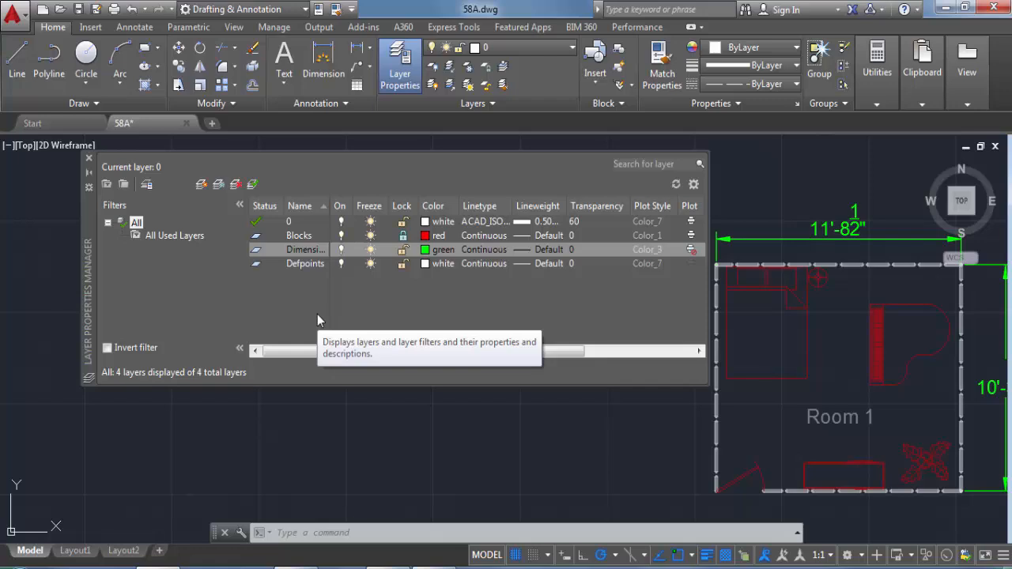
Make the Blocks layer current, switch the current layer to Dimensions, and return it to Blocks
{"action": "left_click", "coordinate": [308, 239]}
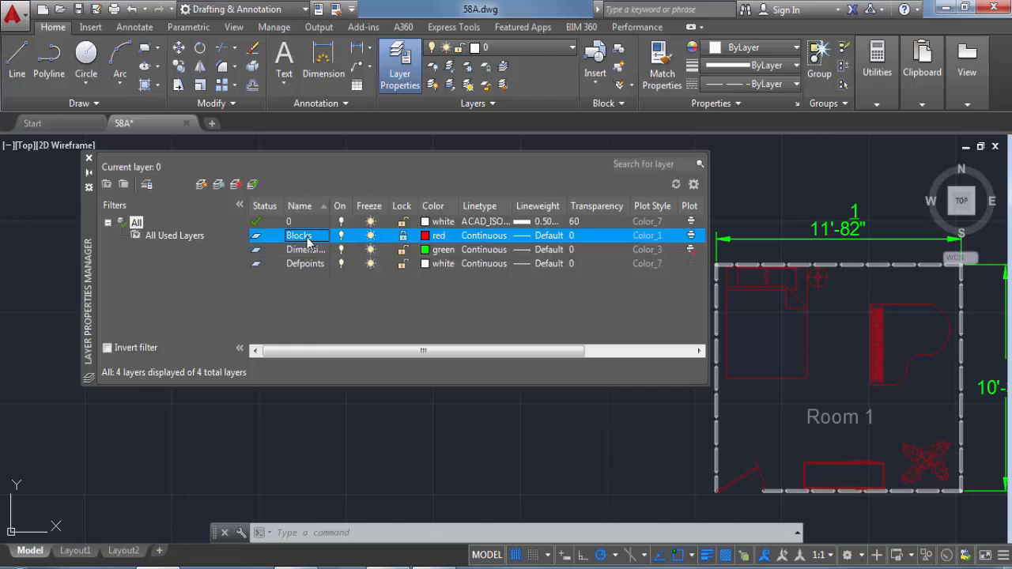
{"action": "left_click", "coordinate": [253, 184]}
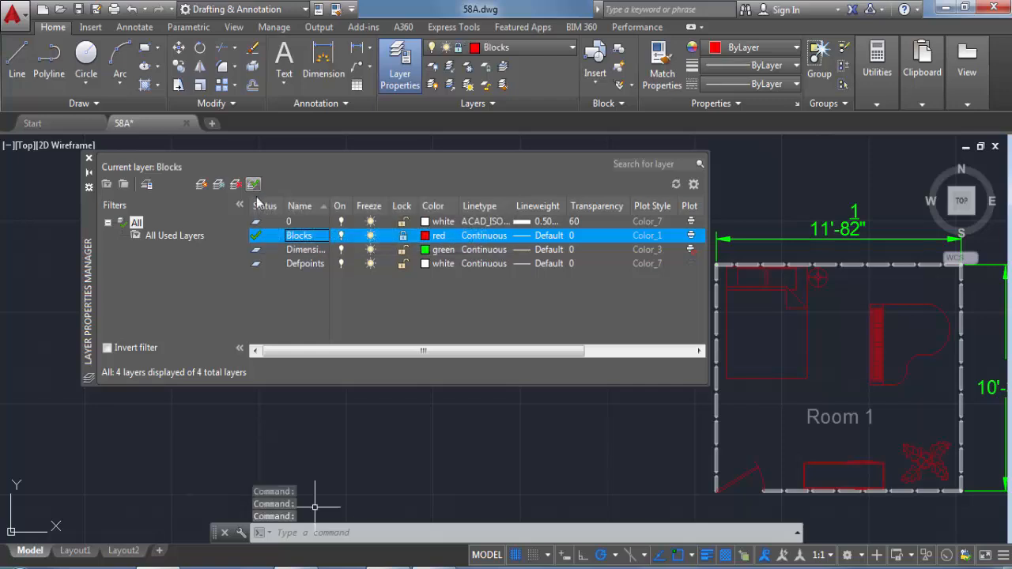
{"action": "left_click", "coordinate": [253, 251]}
{"action": "double_click", "coordinate": [254, 251]}
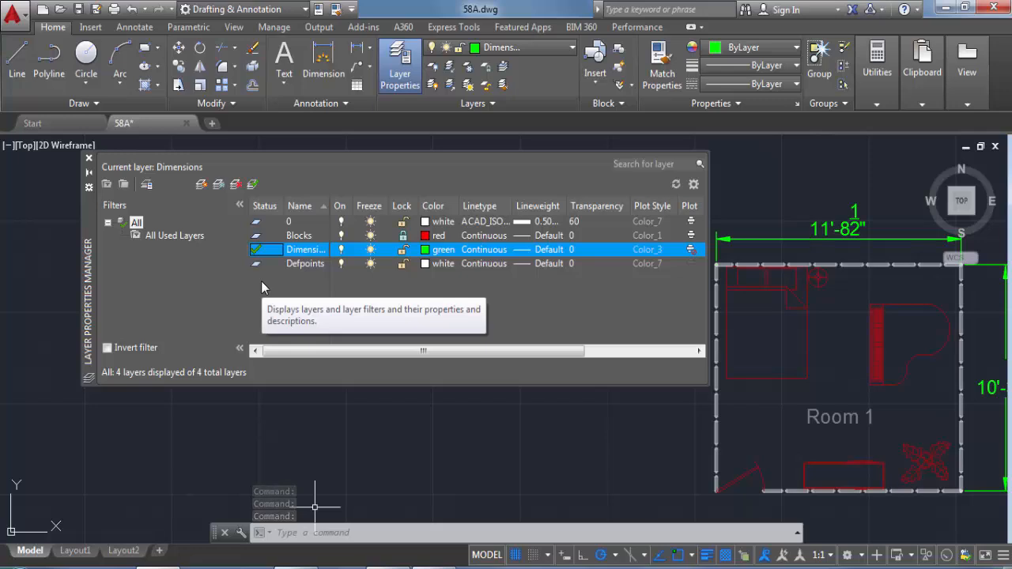
{"action": "left_click", "coordinate": [257, 237]}
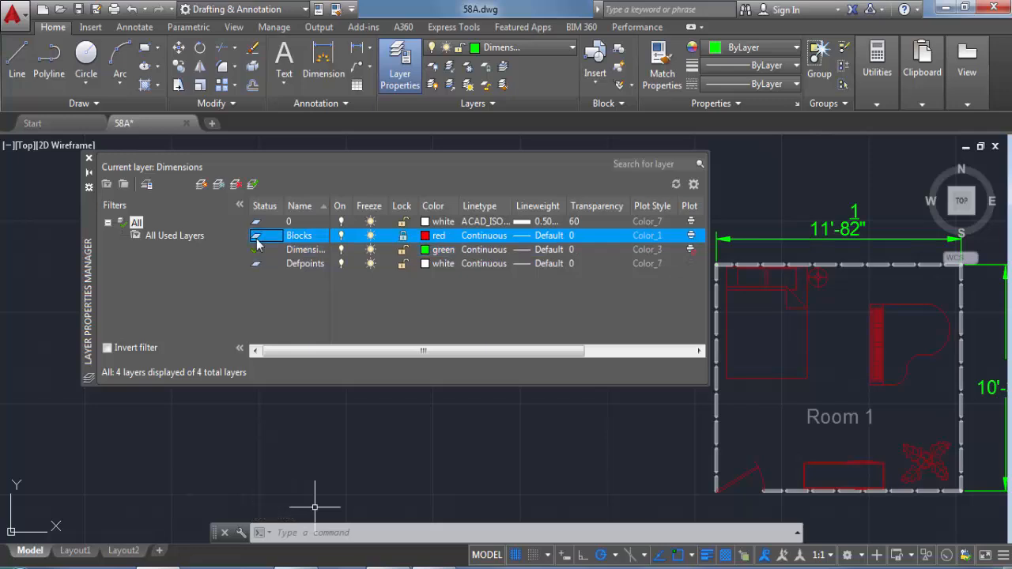
{"action": "double_click", "coordinate": [257, 237]}
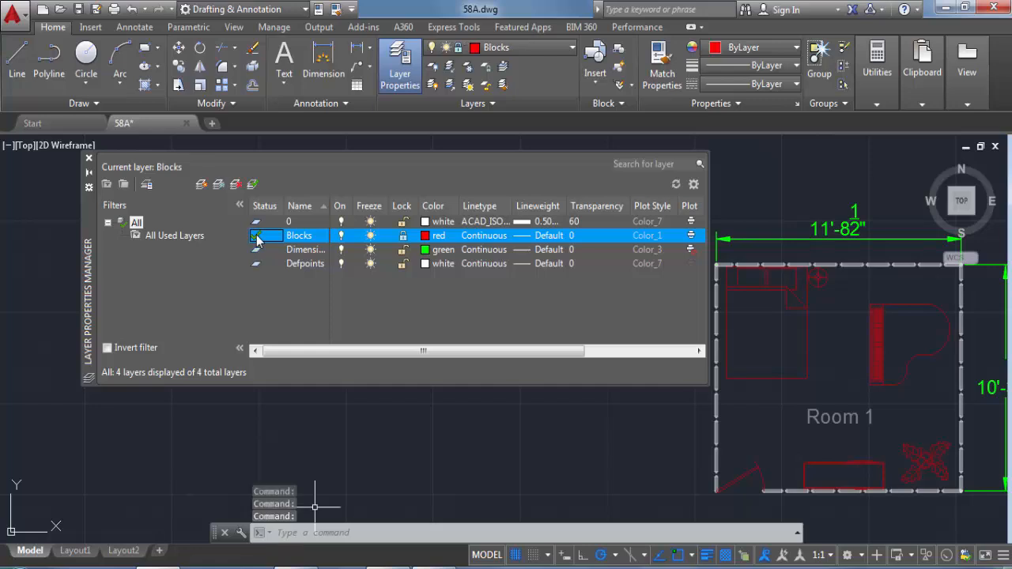
Collapse the layer manager and draw a circle on the Blocks layer in the empty area left of the room
{"action": "left_click", "coordinate": [88, 172]}
{"action": "left_click", "coordinate": [87, 56]}
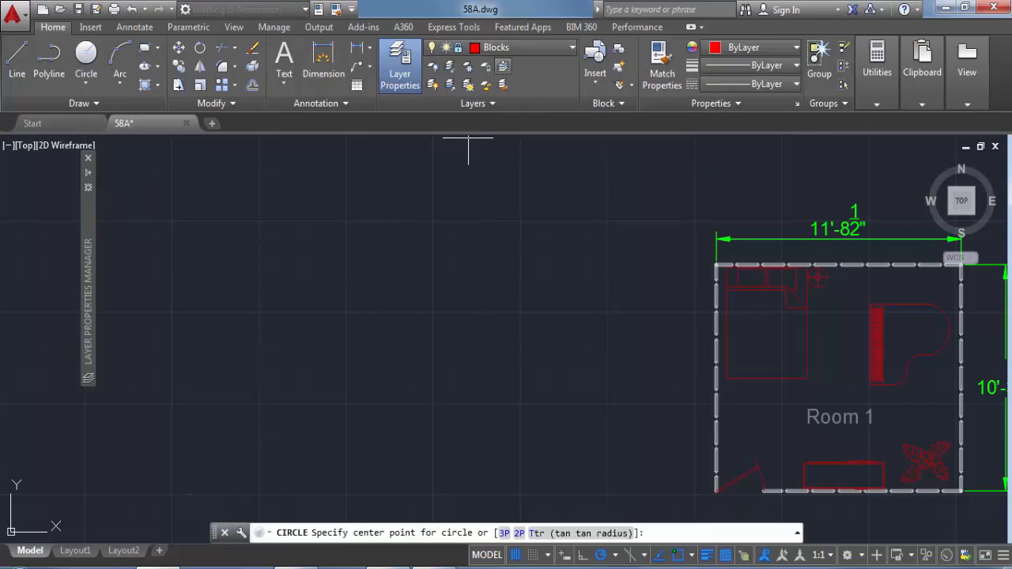
{"action": "left_click", "coordinate": [449, 298]}
{"action": "left_click", "coordinate": [458, 366]}
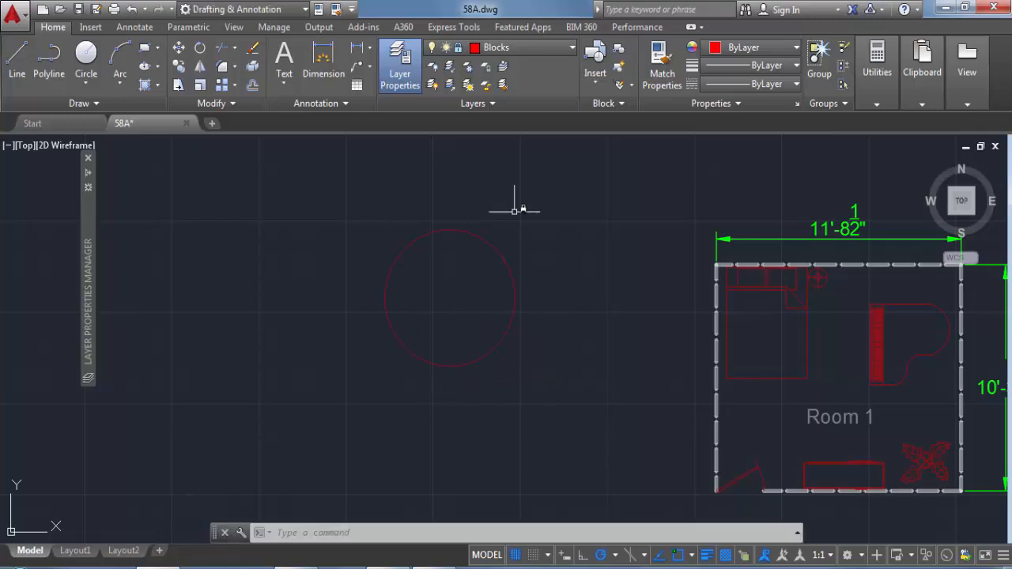
Try to select the circle on the locked Blocks layer, and unlock that layer
{"action": "left_click", "coordinate": [503, 66]}
{"action": "left_click", "coordinate": [476, 234]}
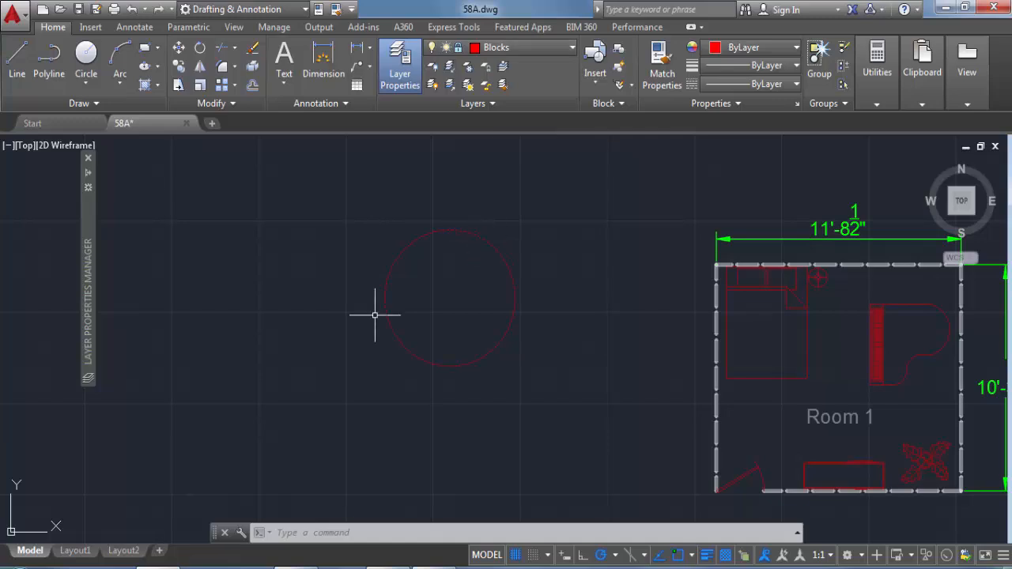
{"action": "left_click", "coordinate": [87, 180]}
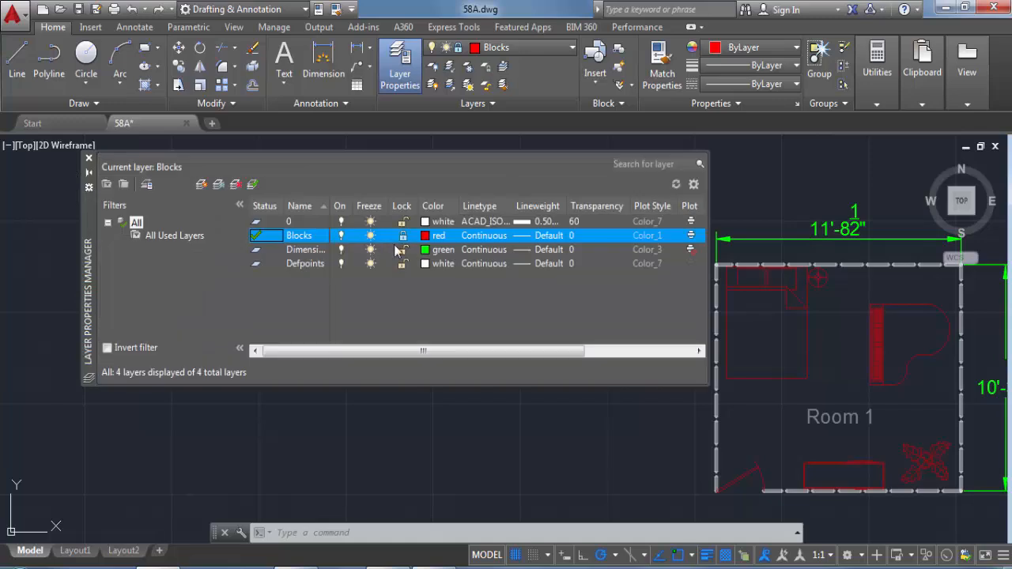
{"action": "left_click", "coordinate": [403, 237]}
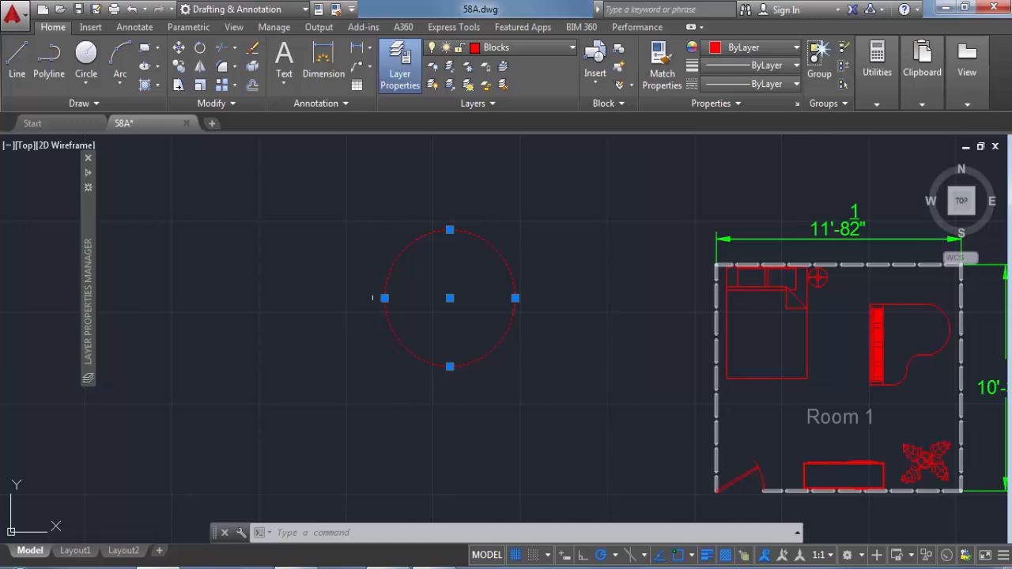
Show the list of layers available for choosing the current layer
{"action": "mouse_move", "coordinate": [88, 301]}
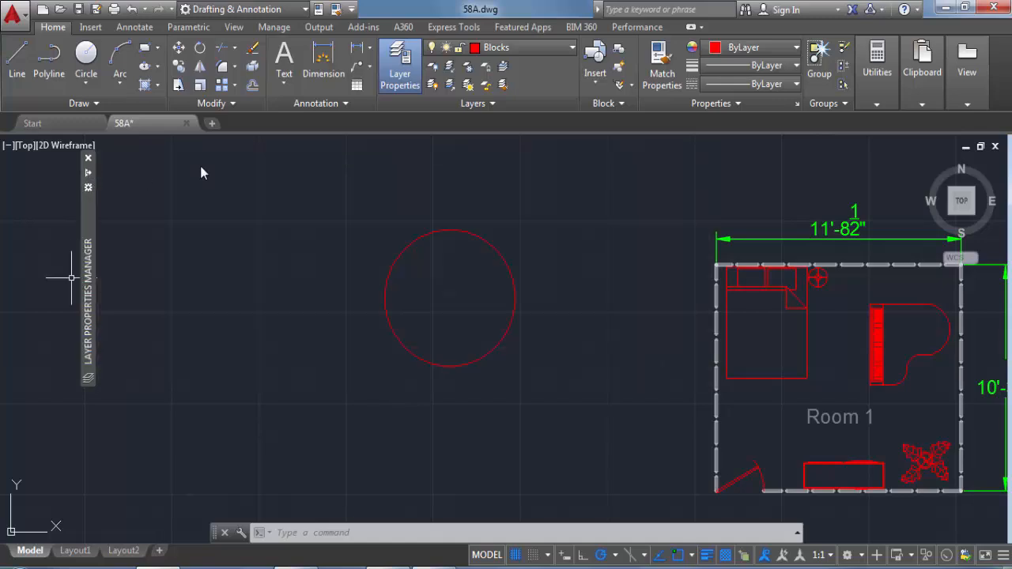
{"action": "left_click", "coordinate": [538, 46]}
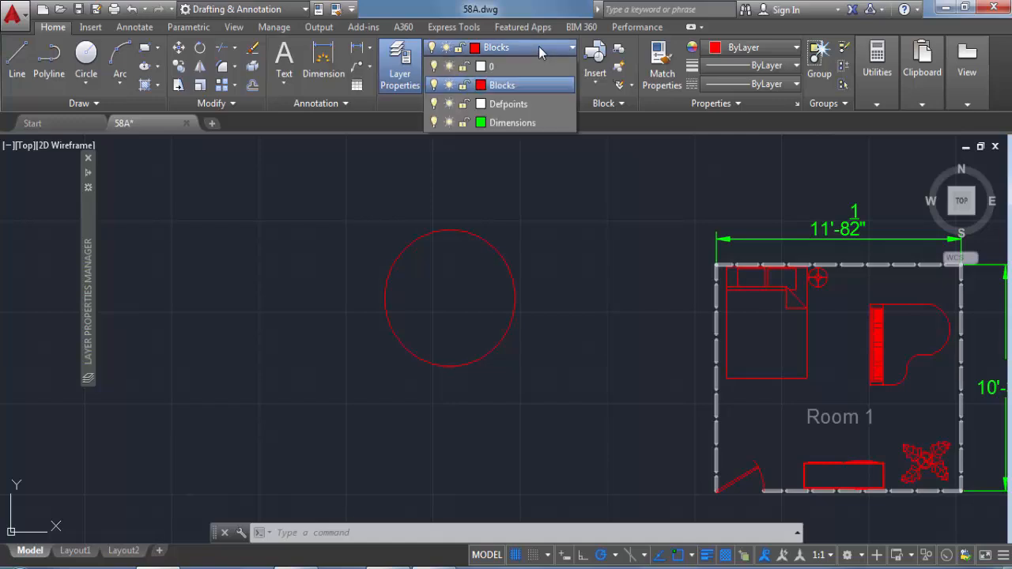